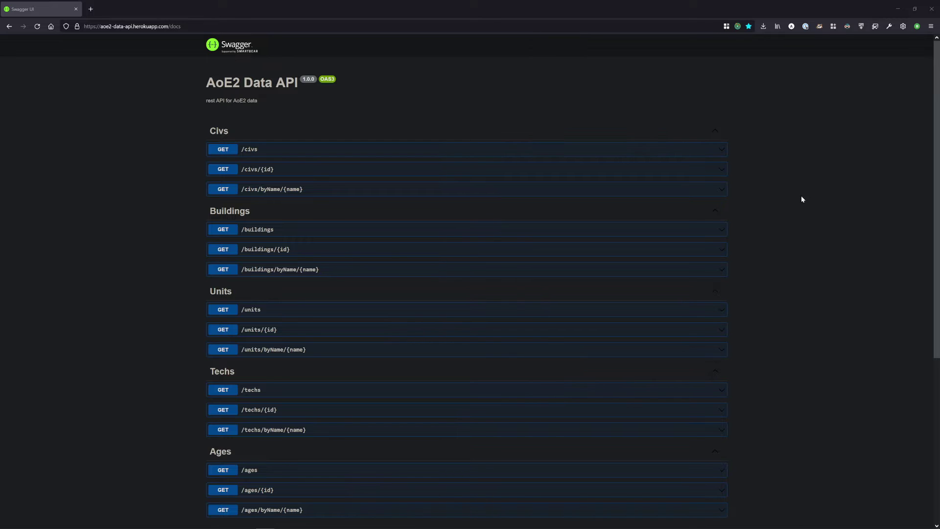
Step: Scroll through the docs and briefly expand the CivEntity schema to view its fields
scroll(801, 195, down, 3)
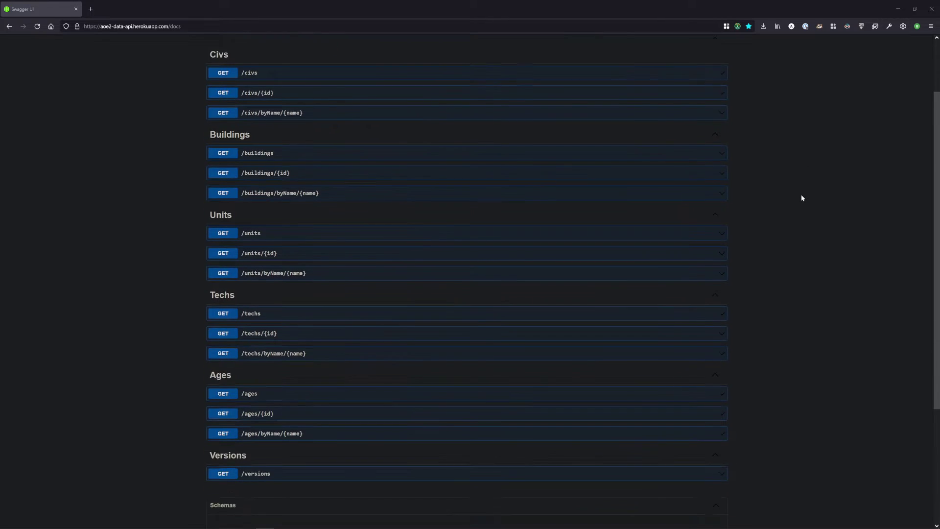
scroll(801, 194, up, 3)
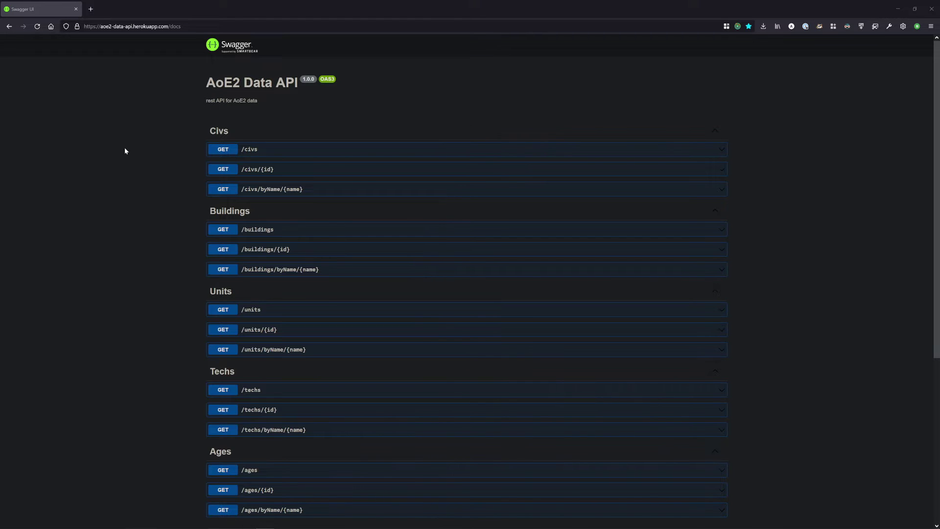
scroll(126, 157, down, 1)
scroll(131, 158, up, 1)
scroll(140, 169, down, 3)
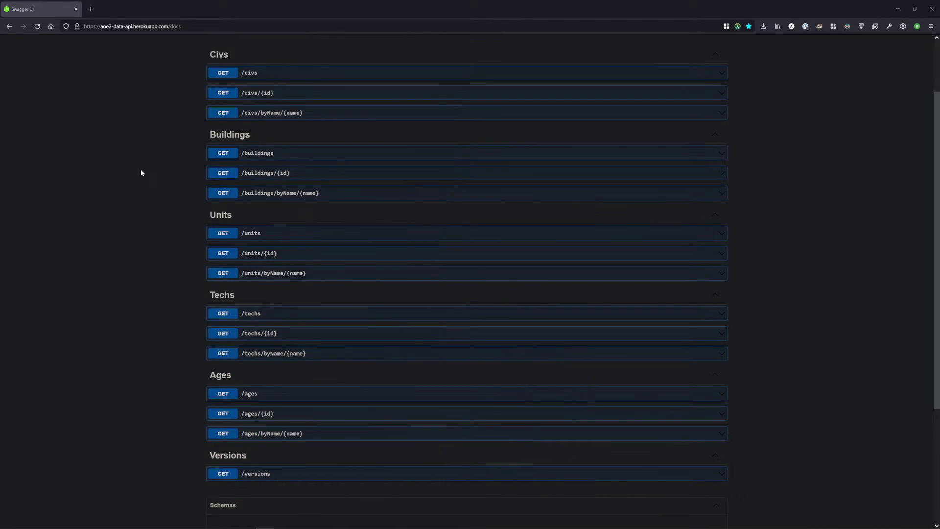
scroll(141, 172, up, 1)
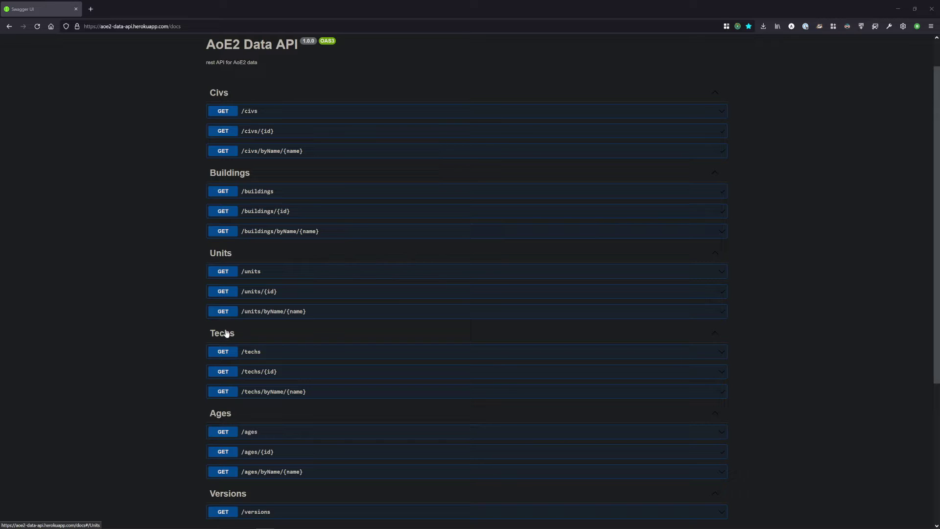
scroll(185, 377, down, 3)
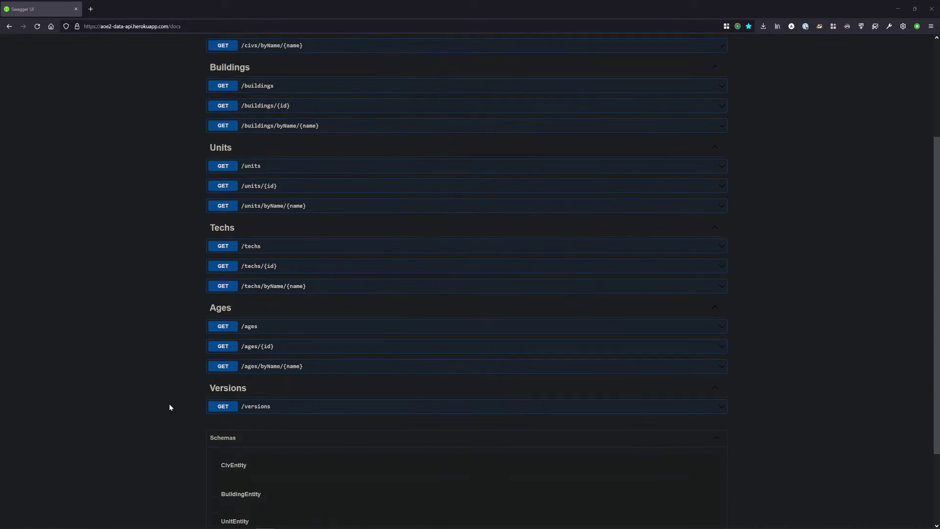
scroll(170, 407, down, 3)
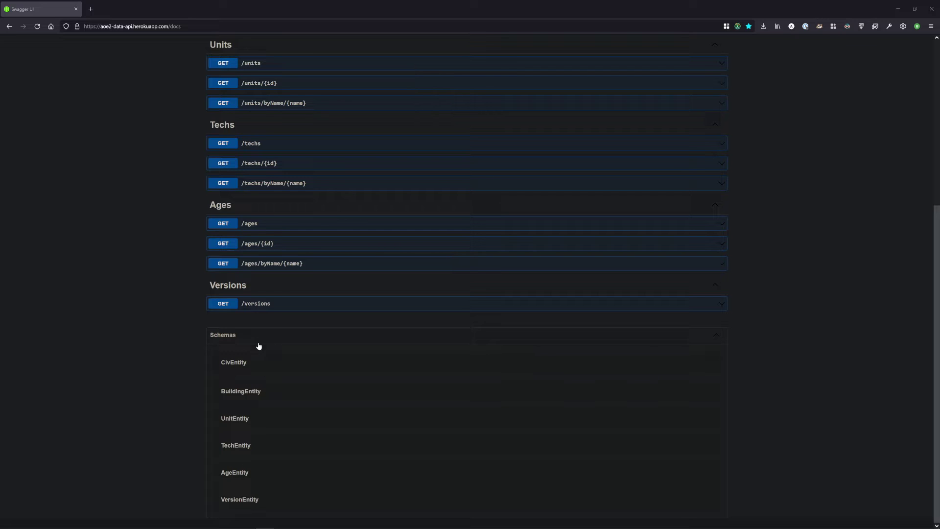
click(246, 366)
click(240, 365)
scroll(163, 356, up, 5)
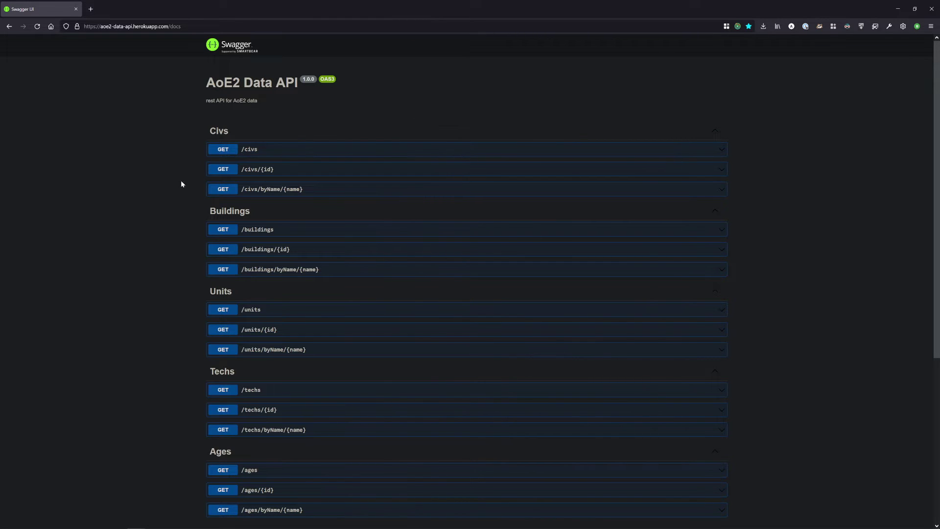
Step: Query GET /civs/byName/{name} with 'aztecs', which returns a 404
click(318, 194)
scroll(111, 223, down, 1)
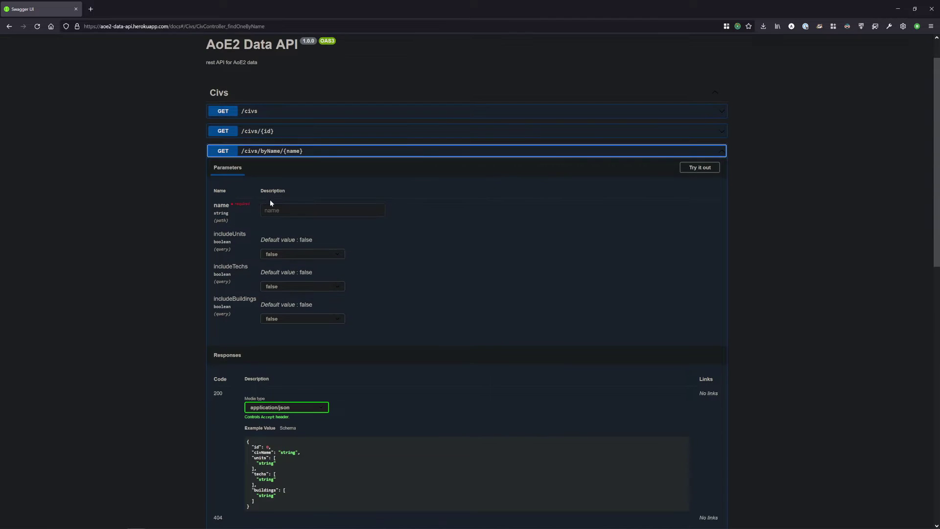
click(693, 169)
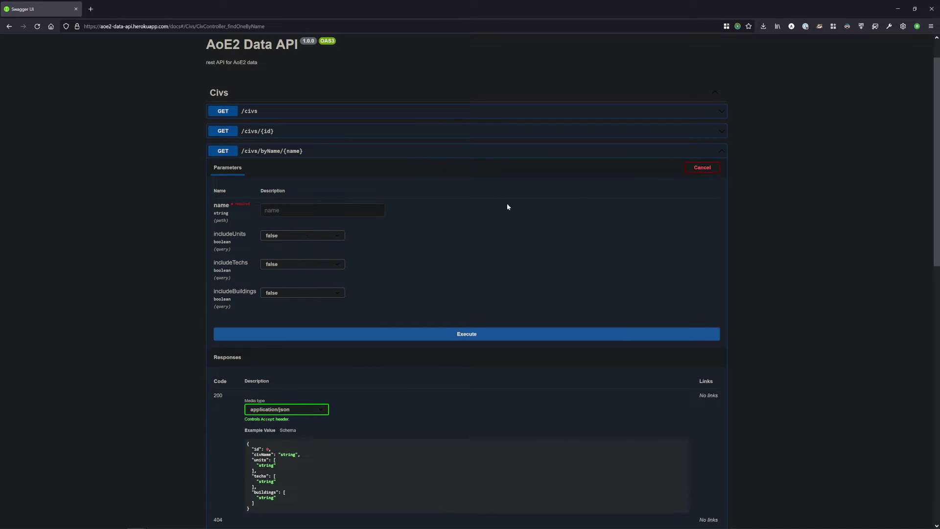
click(322, 210)
text(aztecs)
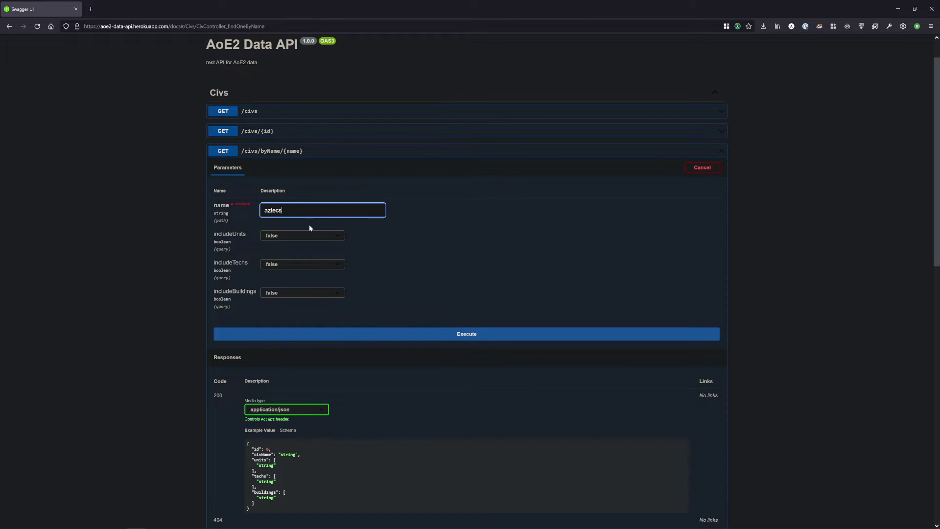
scroll(371, 284, down, 1)
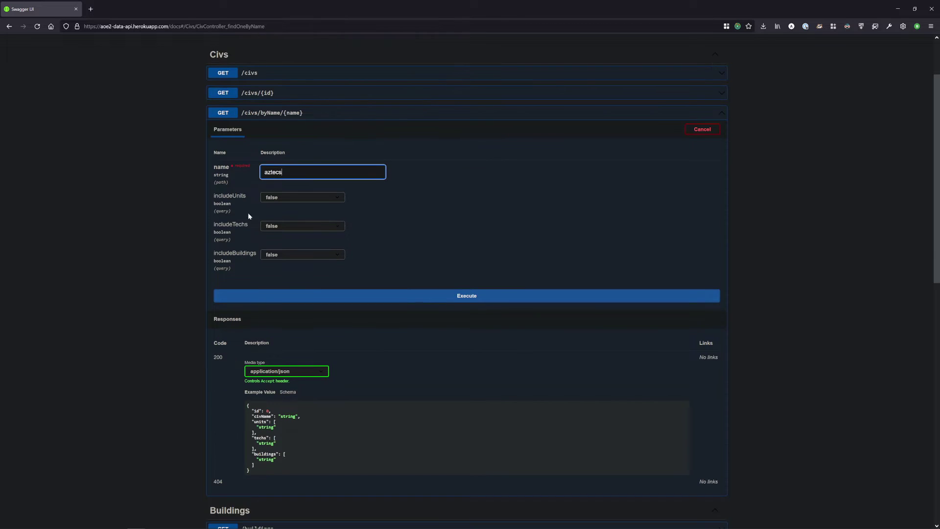
click(357, 296)
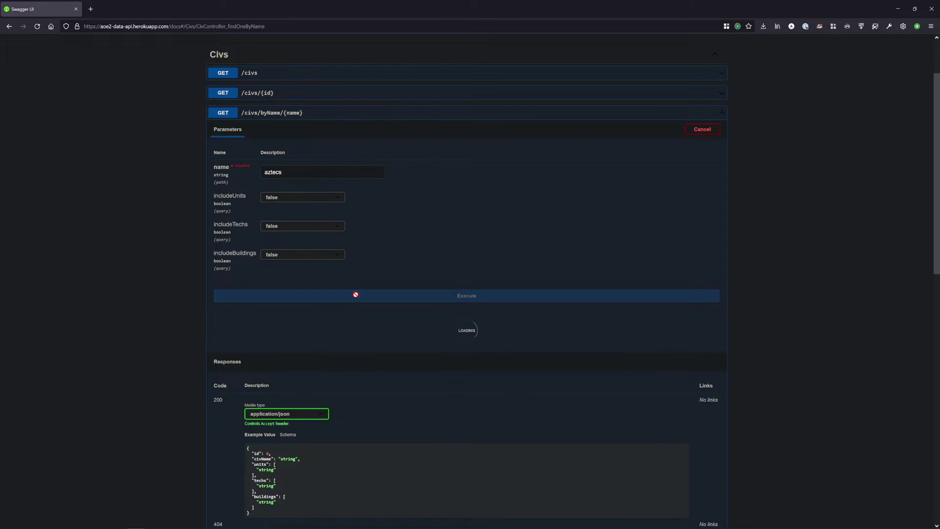
Step: Capitalise the name to 'Aztecs' and rerun, getting a 200 response with its id
scroll(173, 293, down, 1)
scroll(171, 294, down, 3)
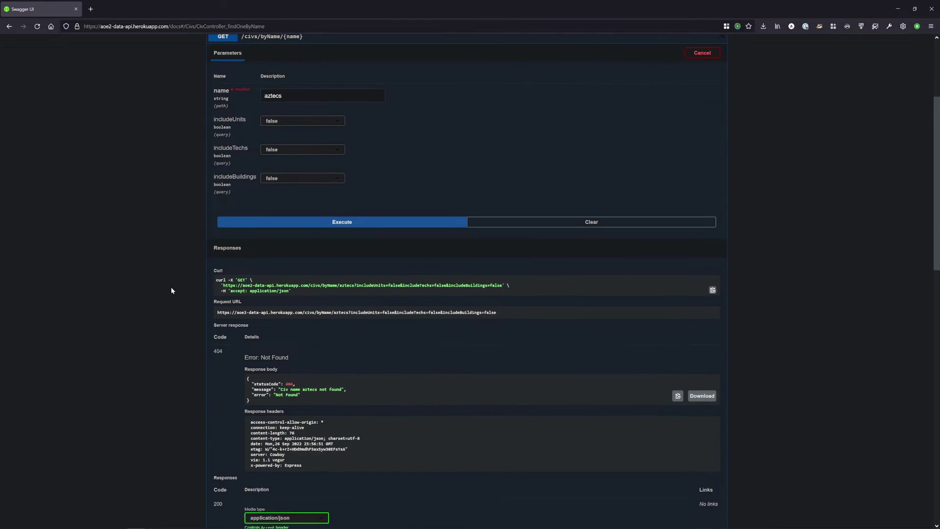
scroll(339, 338, up, 1)
click(264, 95)
text(A)
key(Delete)
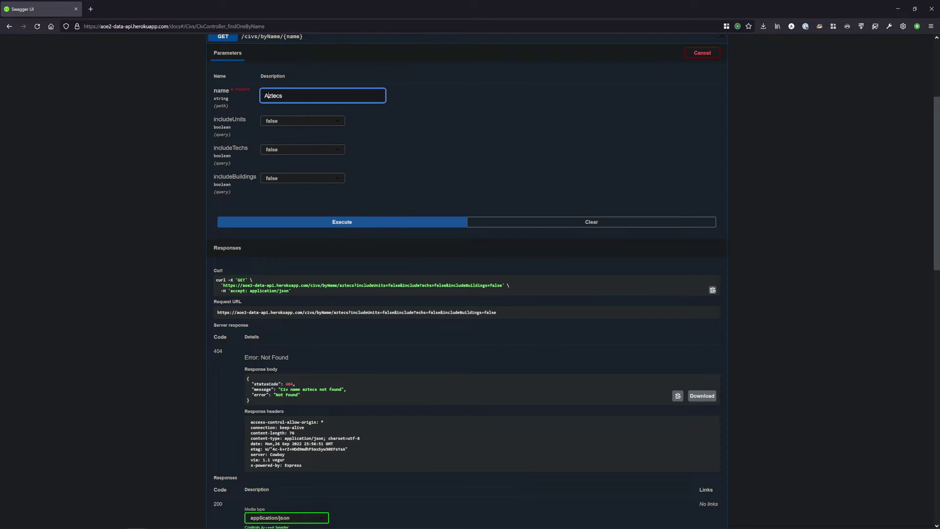
click(359, 225)
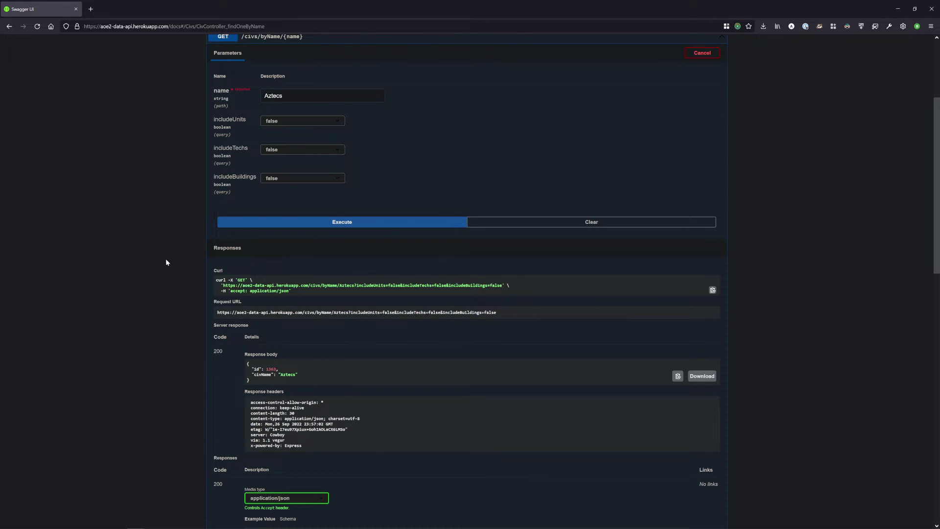
scroll(168, 266, down, 1)
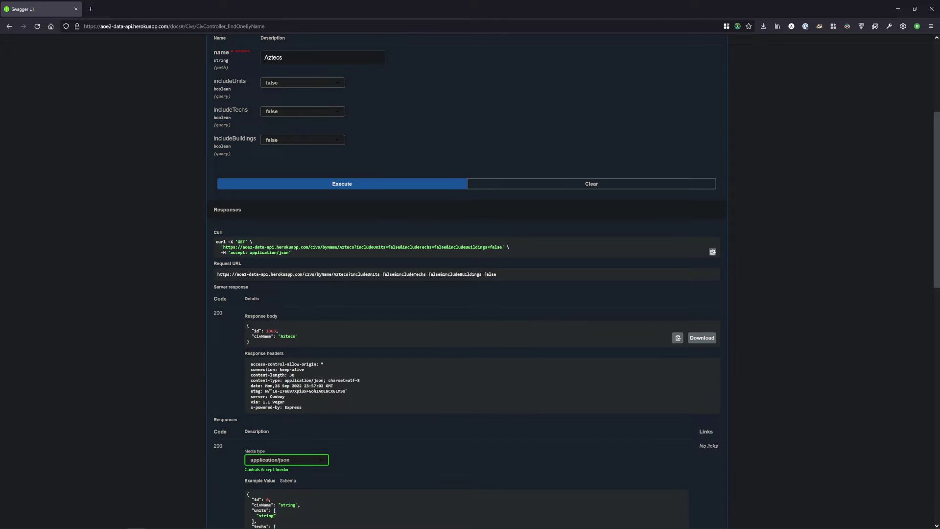
scroll(142, 176, up, 1)
Step: Set includeUnits, includeTechs and includeBuildings to true and rerun the Aztecs query
click(302, 118)
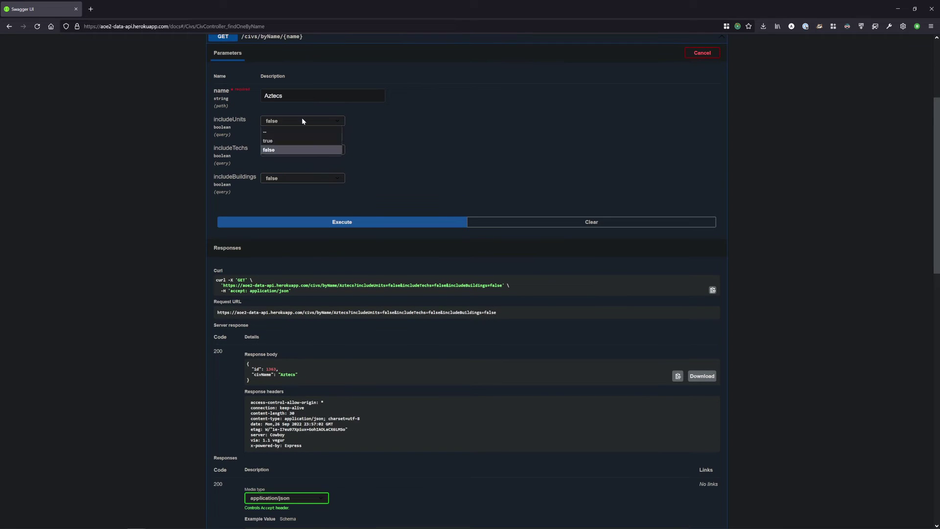
click(295, 143)
click(295, 148)
click(279, 170)
click(279, 179)
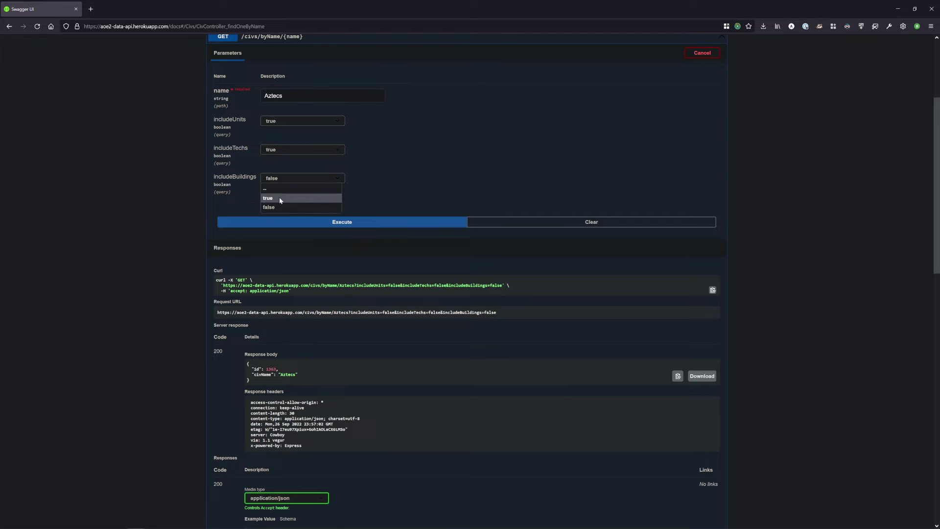
click(279, 198)
click(289, 223)
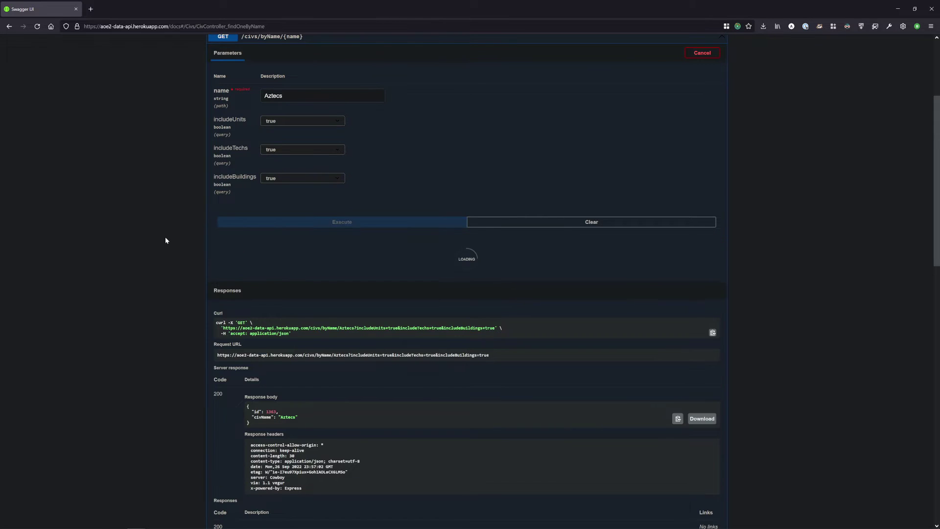
Step: Review the JSON response, select the Aztecs id 1363, and clear the response
scroll(157, 215, down, 3)
scroll(155, 216, down, 1)
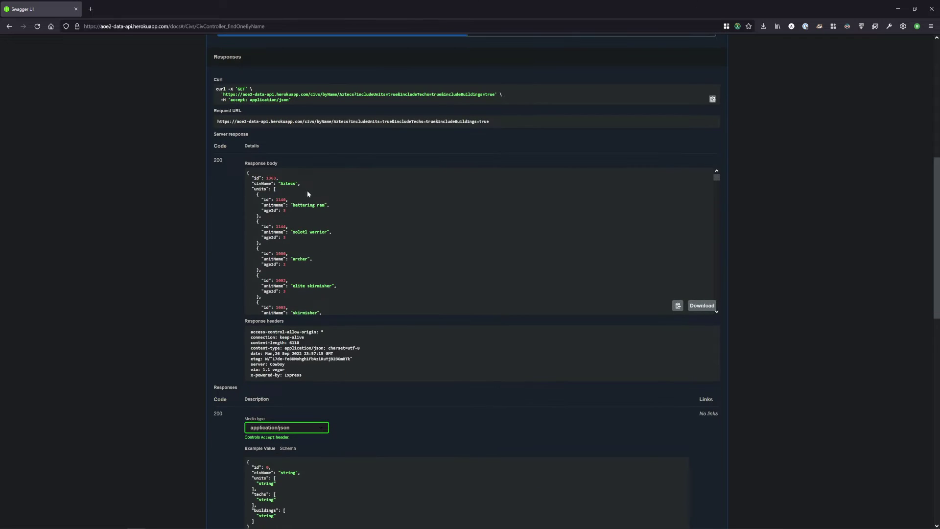
scroll(311, 206, down, 5)
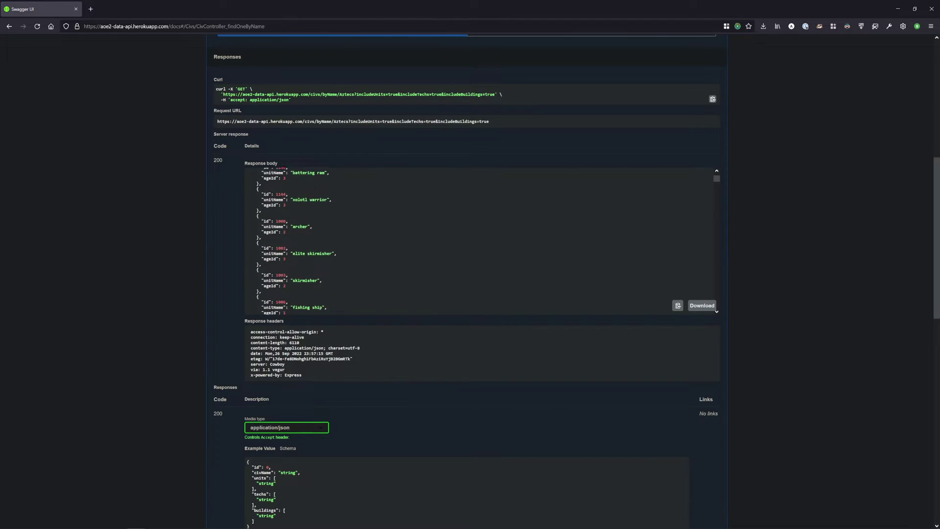
scroll(317, 218, down, 10)
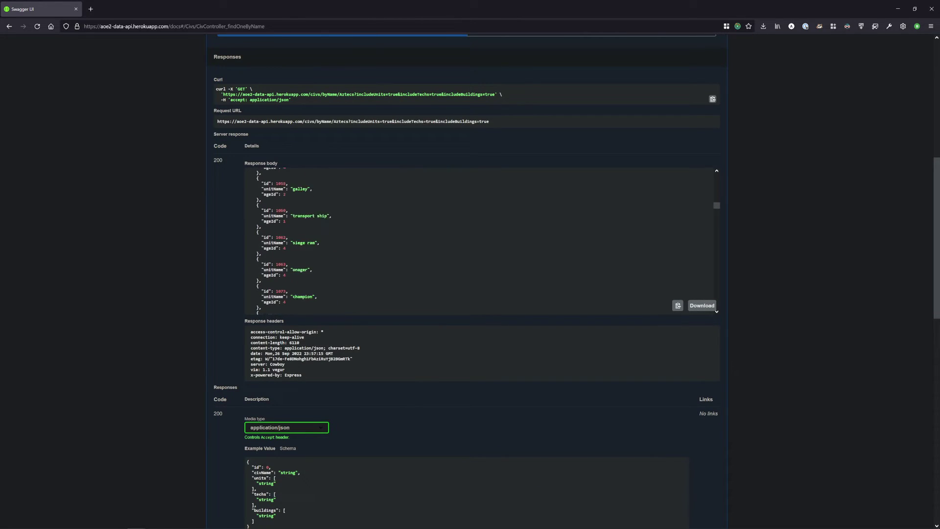
scroll(317, 219, down, 10)
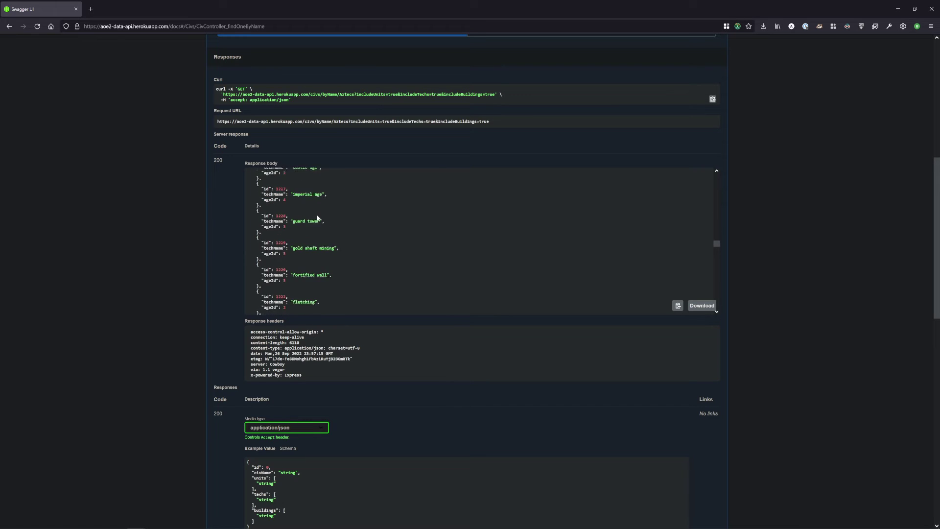
scroll(318, 219, down, 10)
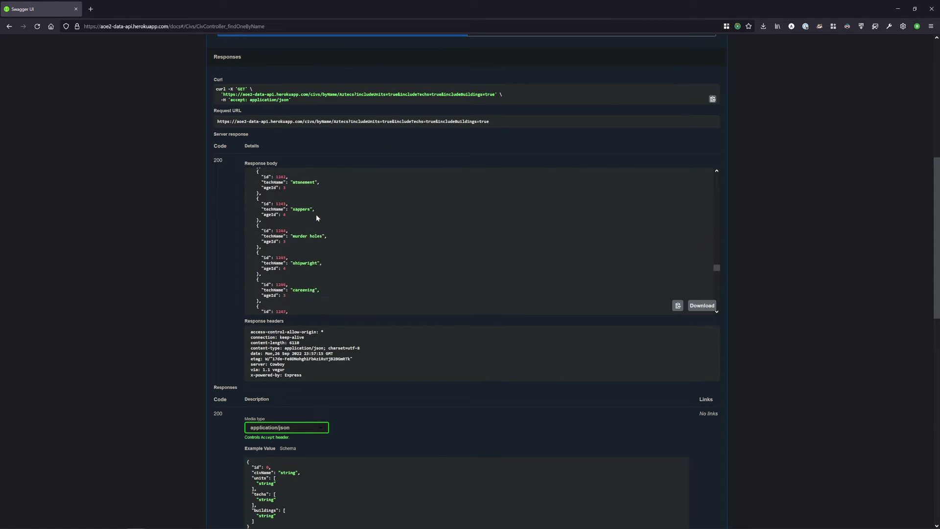
scroll(316, 218, down, 5)
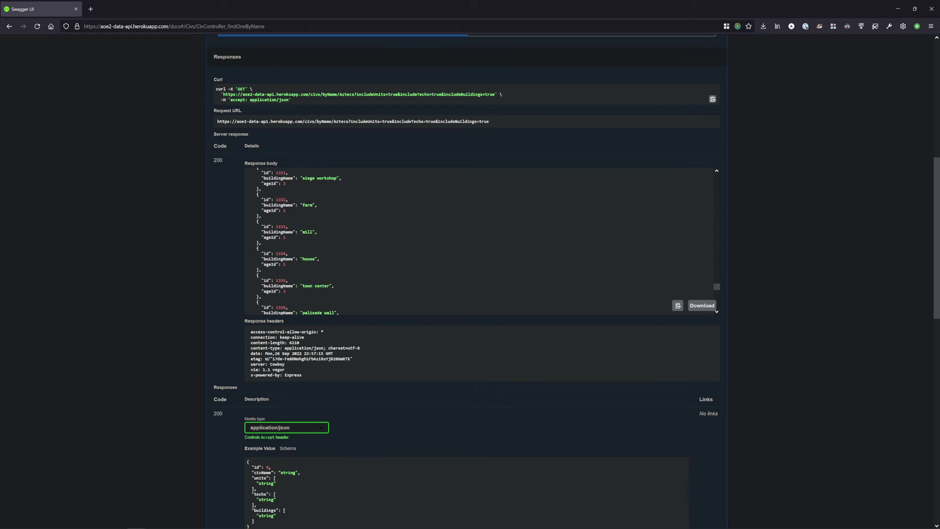
scroll(308, 208, up, 2)
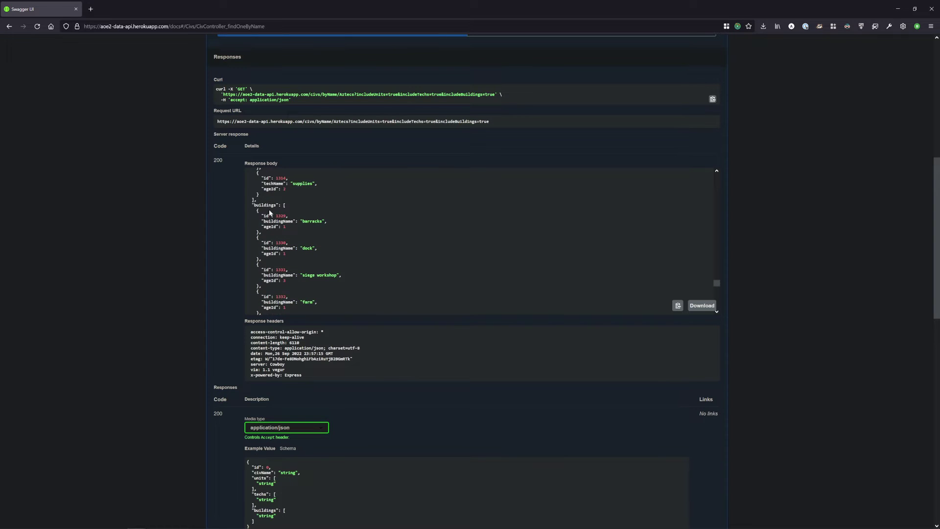
scroll(292, 242, up, 10)
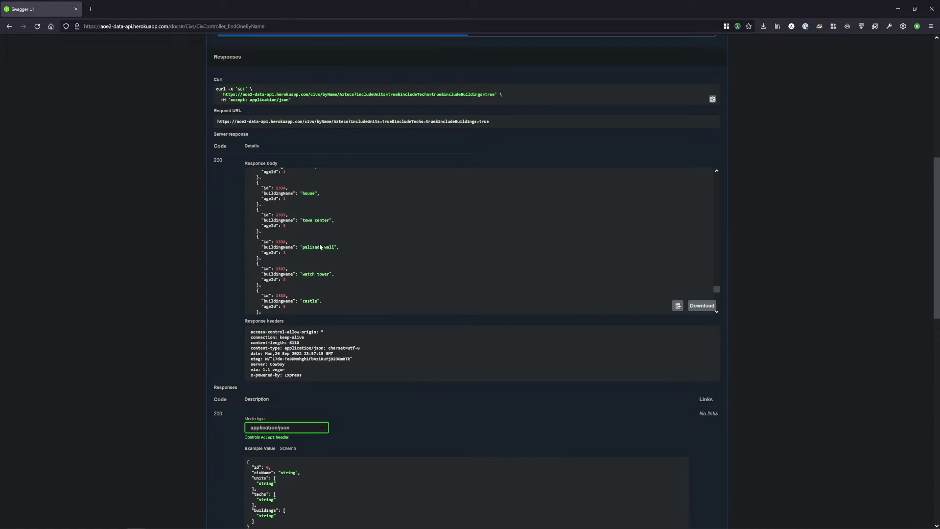
scroll(707, 270, up, 15)
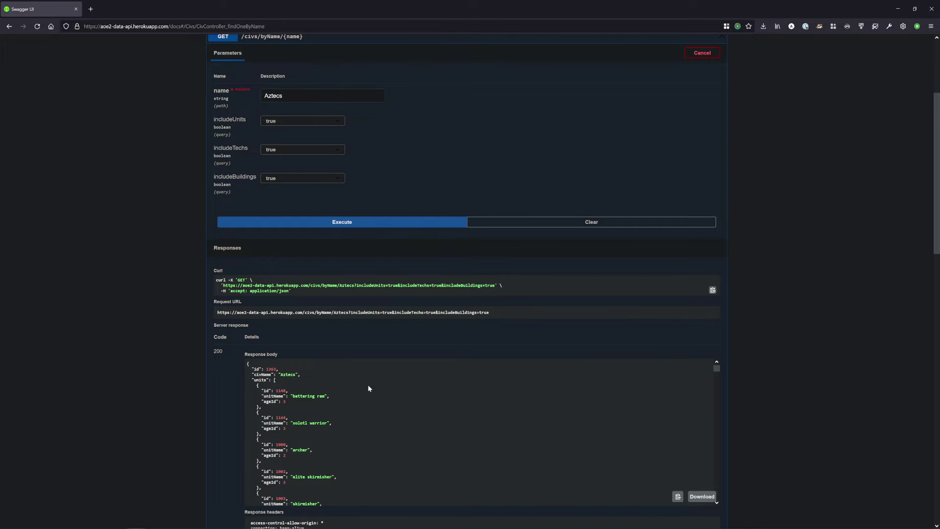
double_click(272, 370)
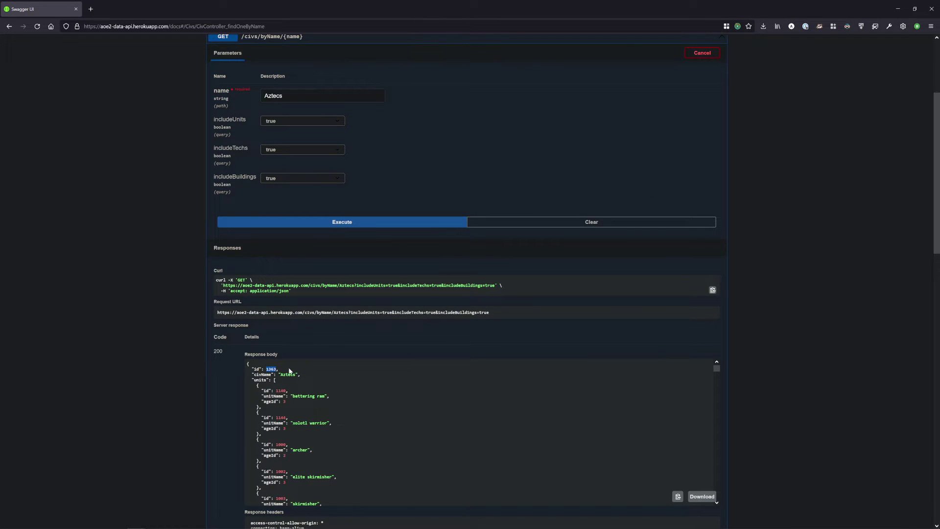
click(585, 223)
Step: Reset the civs-by-name request form and collapse that endpoint
click(696, 58)
scroll(480, 267, up, 4)
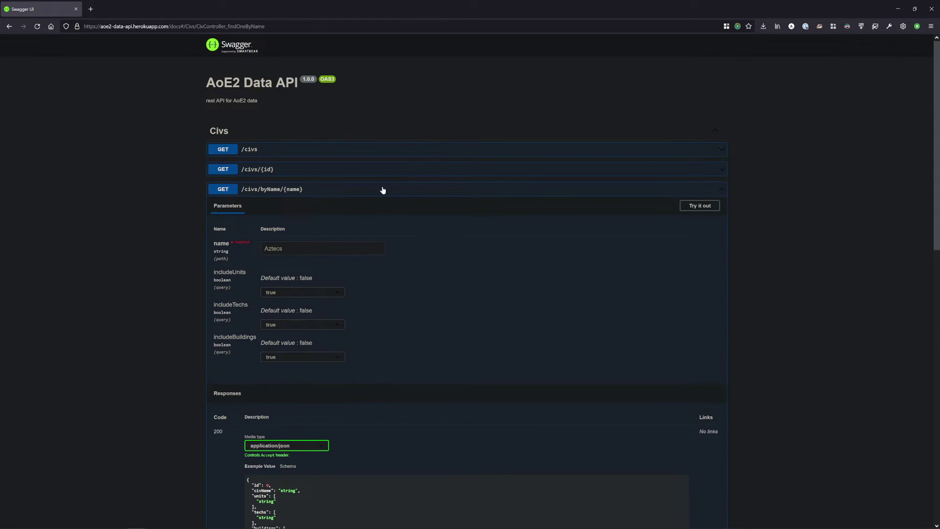
click(377, 189)
Step: Fetch civ id 1363 via GET /civs/{id}, returning Aztecs, then leave editing mode
click(344, 171)
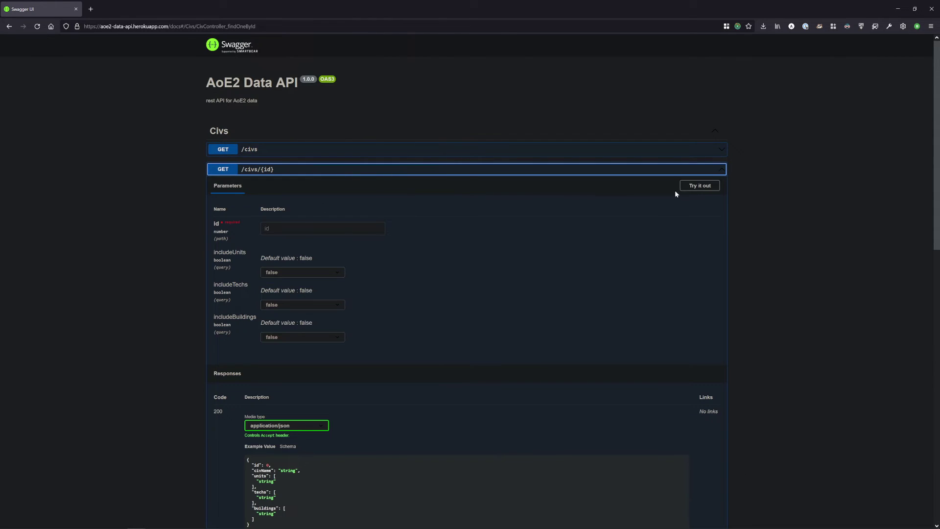
click(695, 187)
click(372, 229)
text(1363)
click(363, 353)
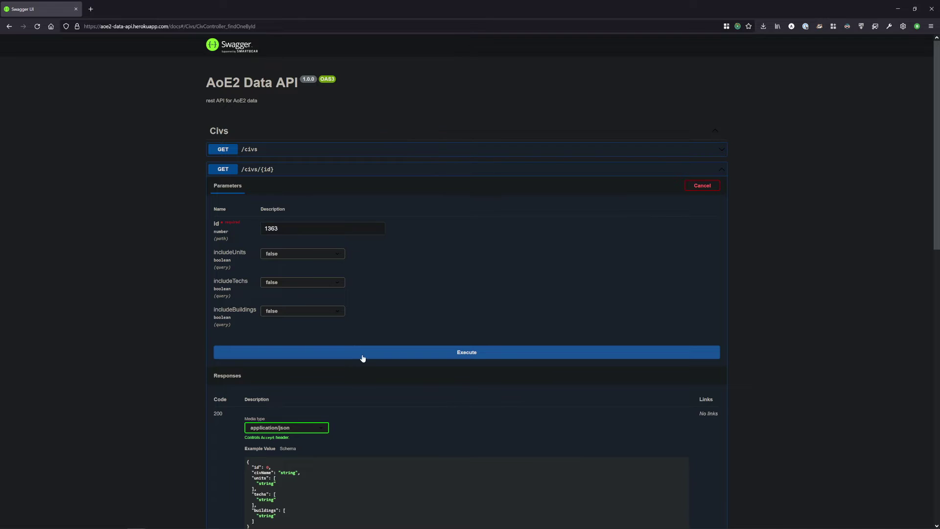
scroll(176, 291, down, 2)
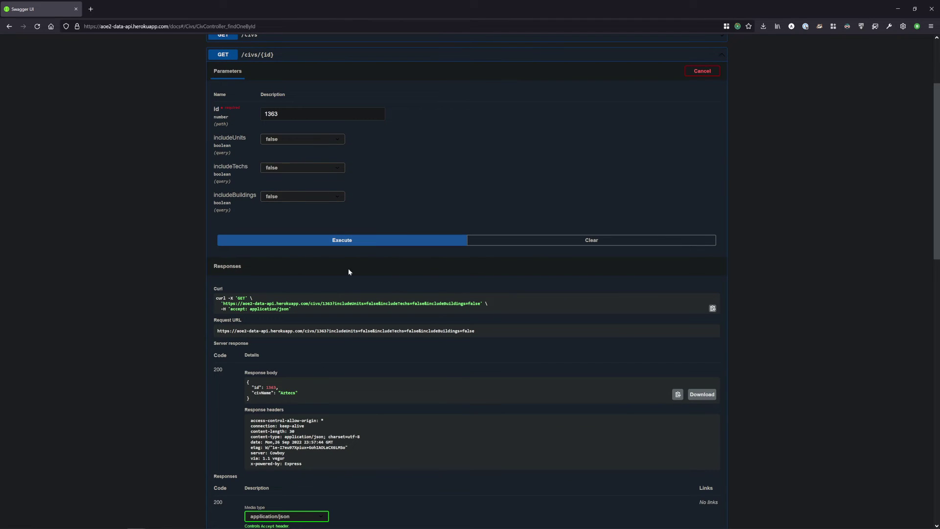
click(707, 72)
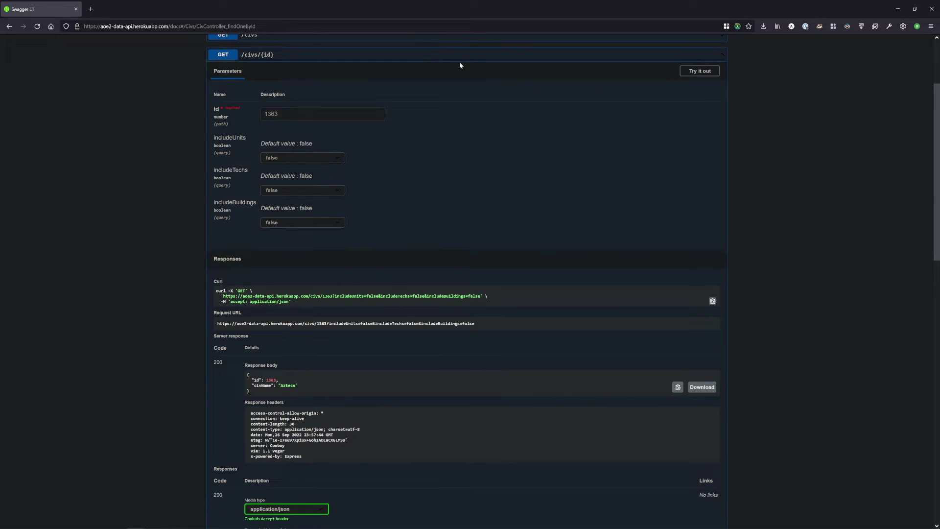
scroll(372, 187, up, 2)
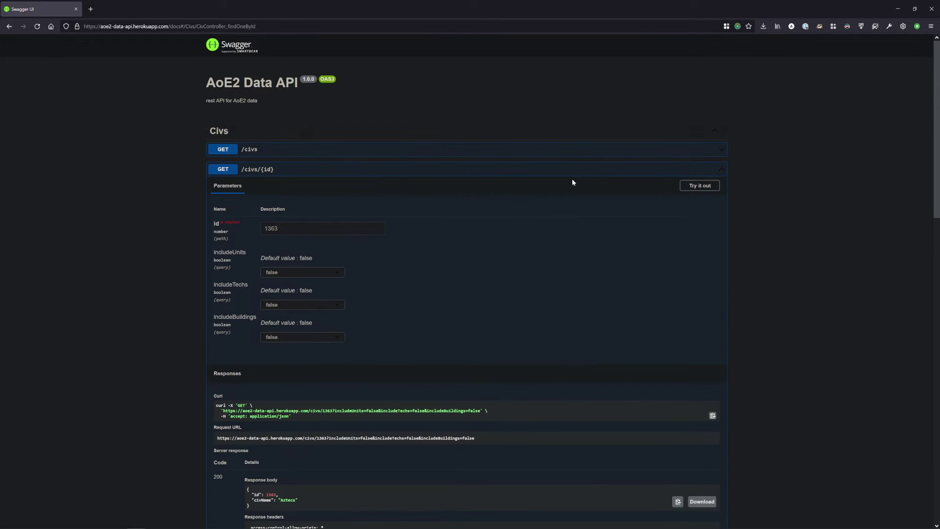
Step: Collapse /civs/{id} and run GET /civs to list every civilization, Aztecs to Vikings
click(713, 172)
click(282, 153)
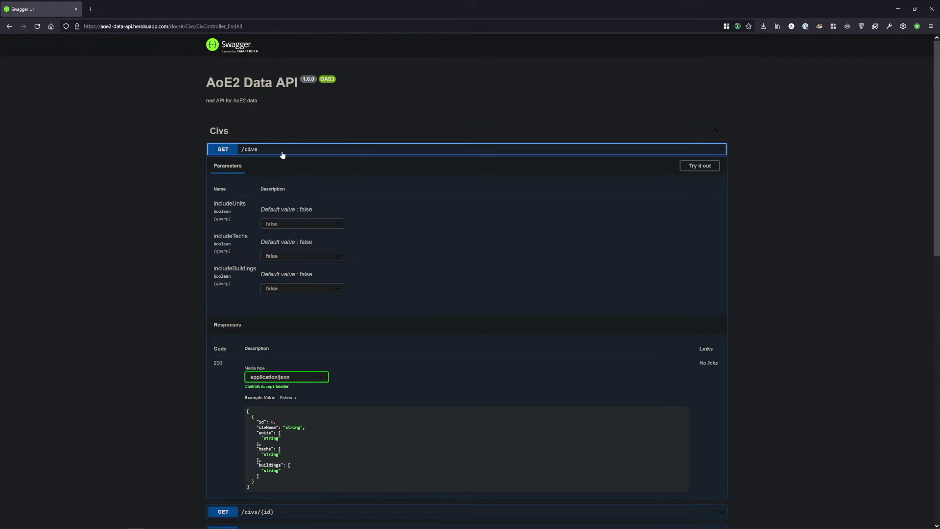
click(706, 167)
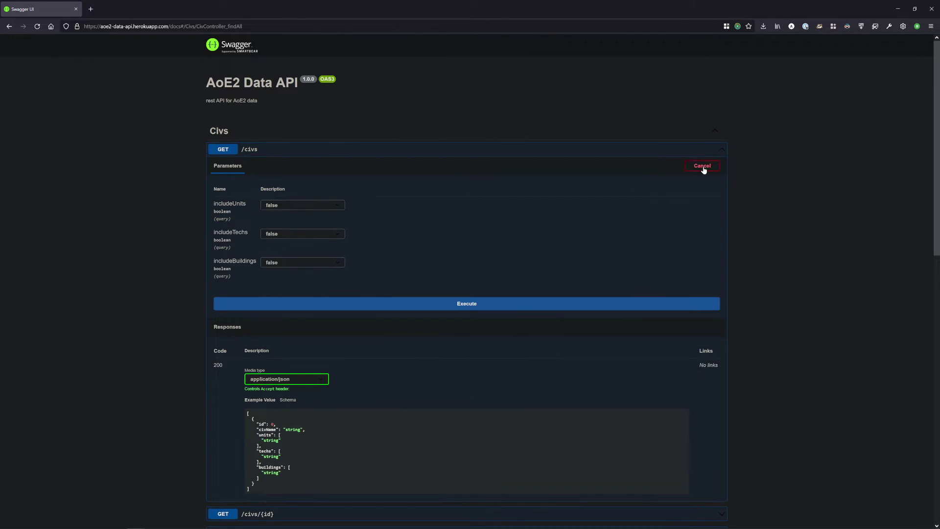
click(436, 305)
scroll(184, 274, down, 4)
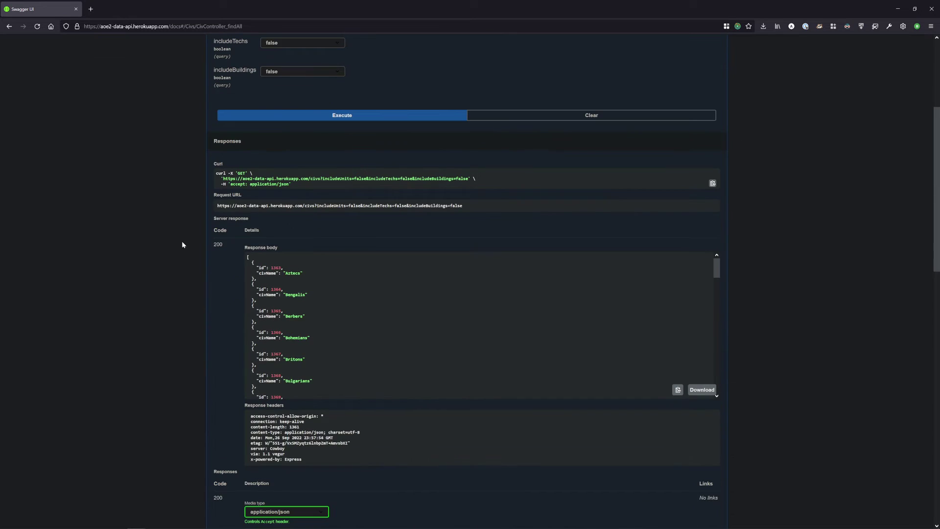
scroll(353, 294, down, 15)
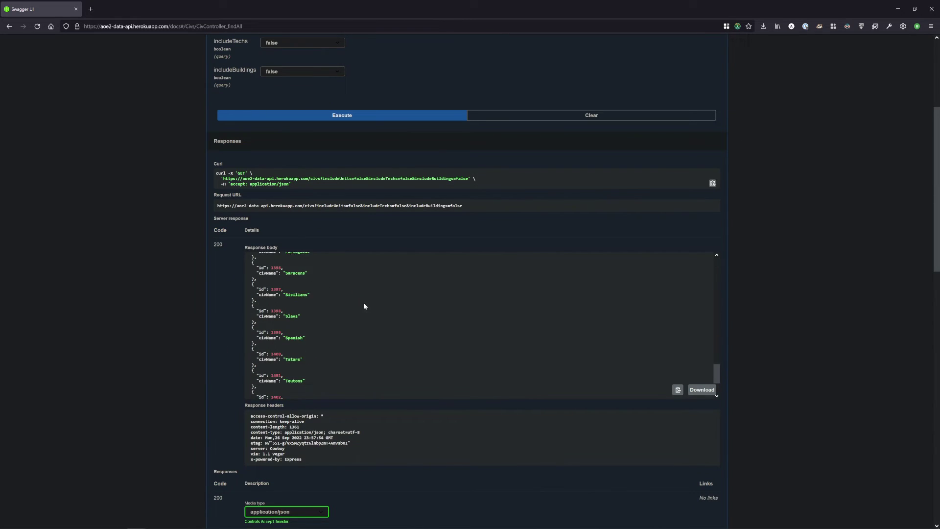
Step: Clear the civs response, leave editing mode and collapse GET /civs
click(554, 120)
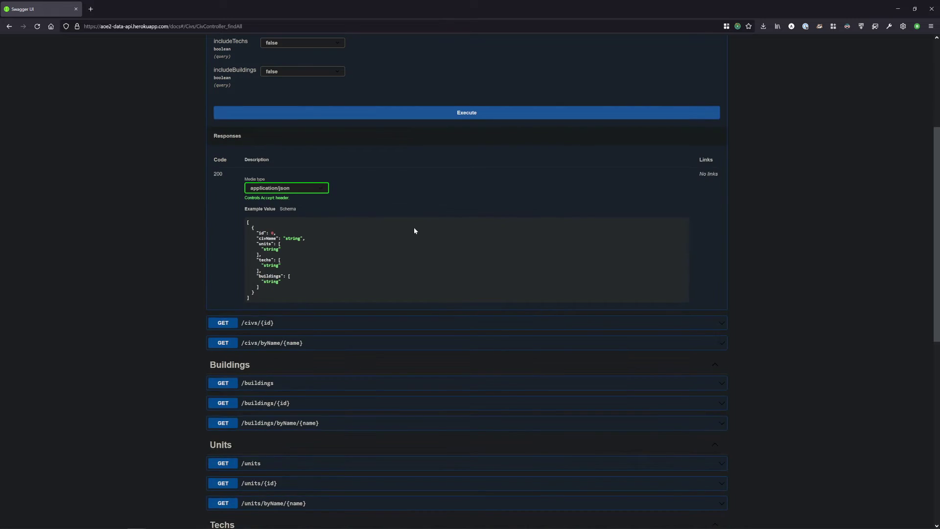
scroll(413, 227, up, 3)
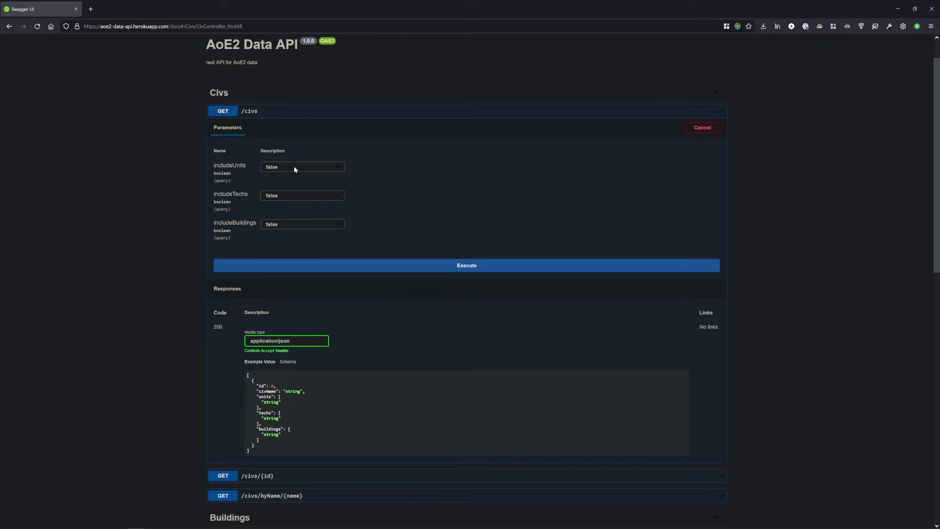
click(699, 129)
click(716, 115)
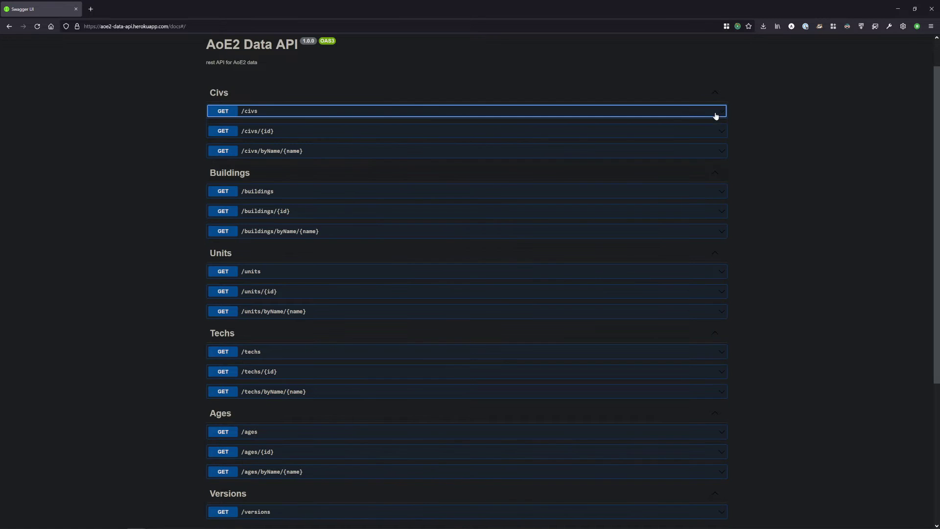
scroll(168, 174, down, 1)
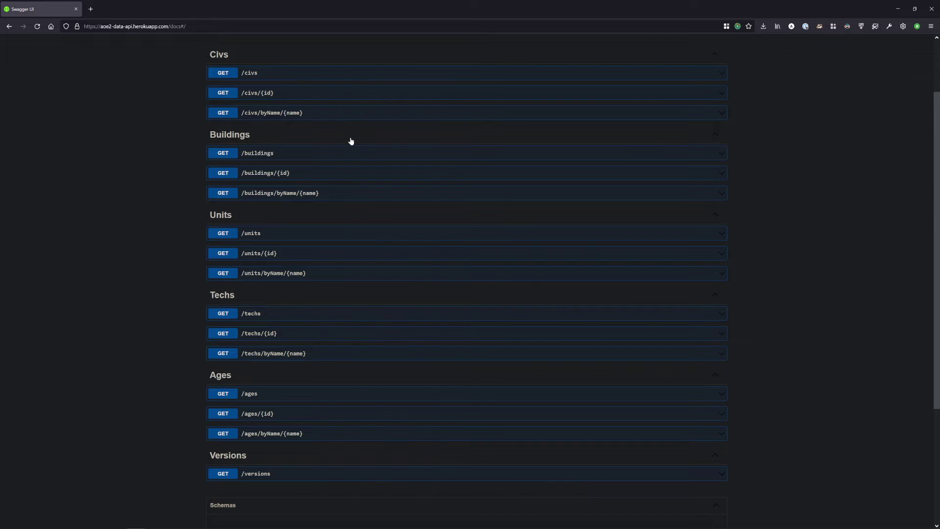
Step: Run GET /buildings to list all buildings
click(343, 155)
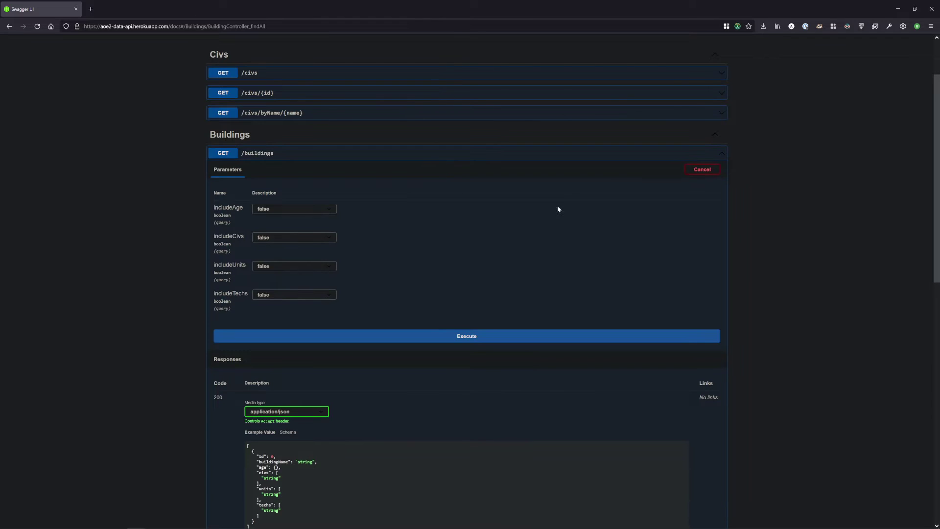
scroll(557, 209, down, 3)
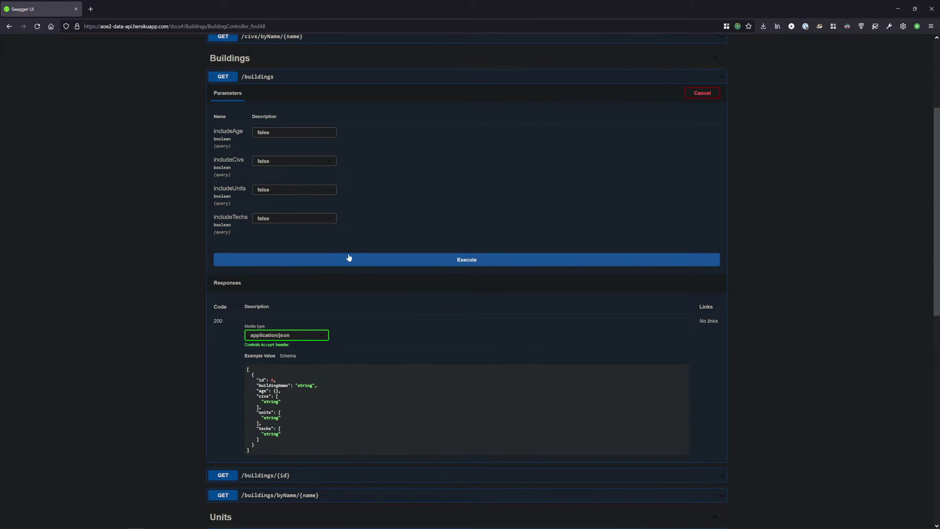
click(349, 258)
scroll(308, 357, down, 4)
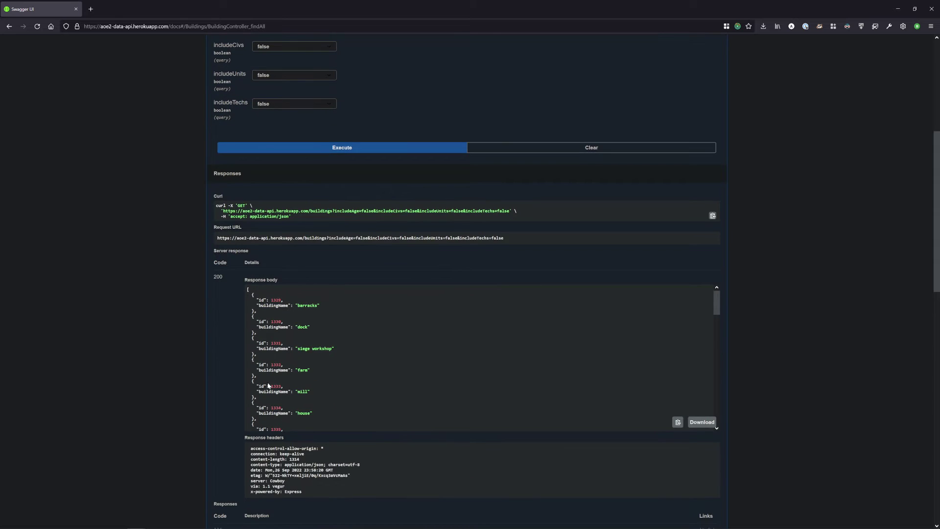
scroll(269, 385, up, 4)
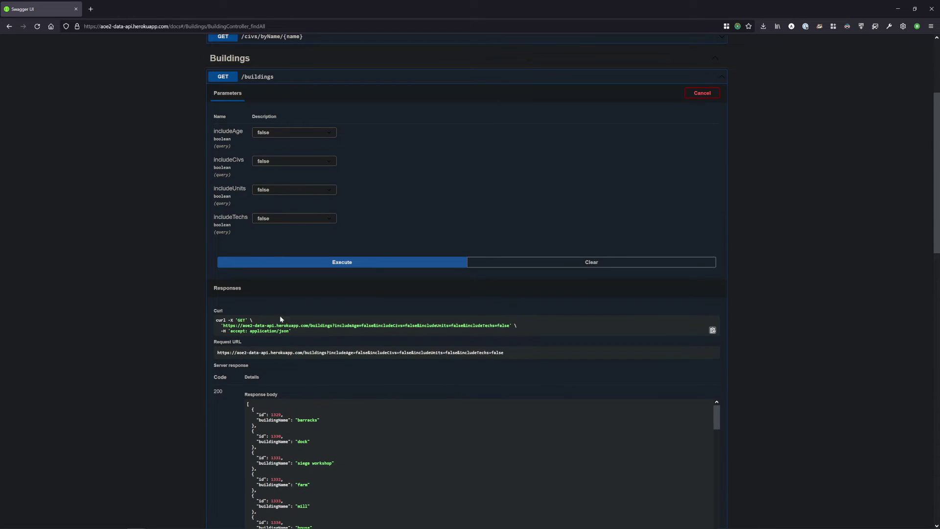
Step: Rerun the buildings query with includeAge set to true
click(287, 134)
click(287, 153)
click(356, 263)
scroll(289, 294, down, 5)
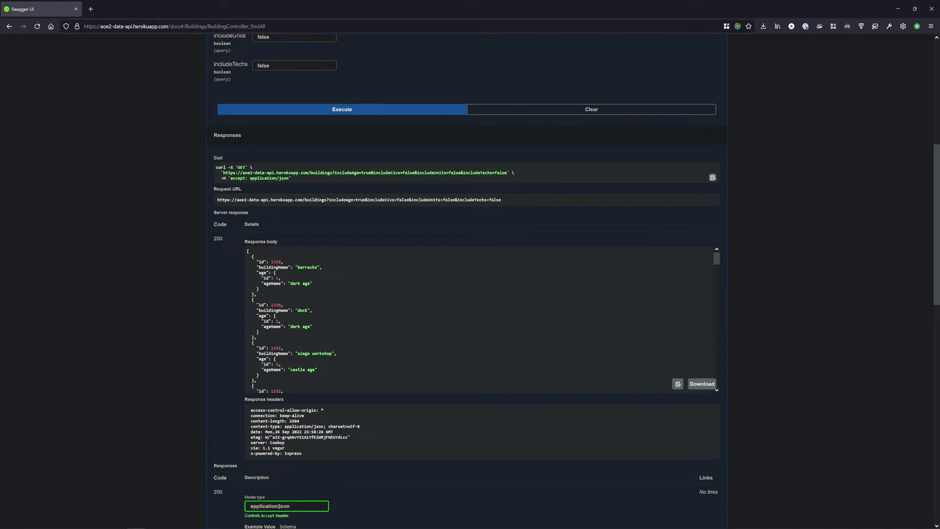
scroll(472, 275, up, 2)
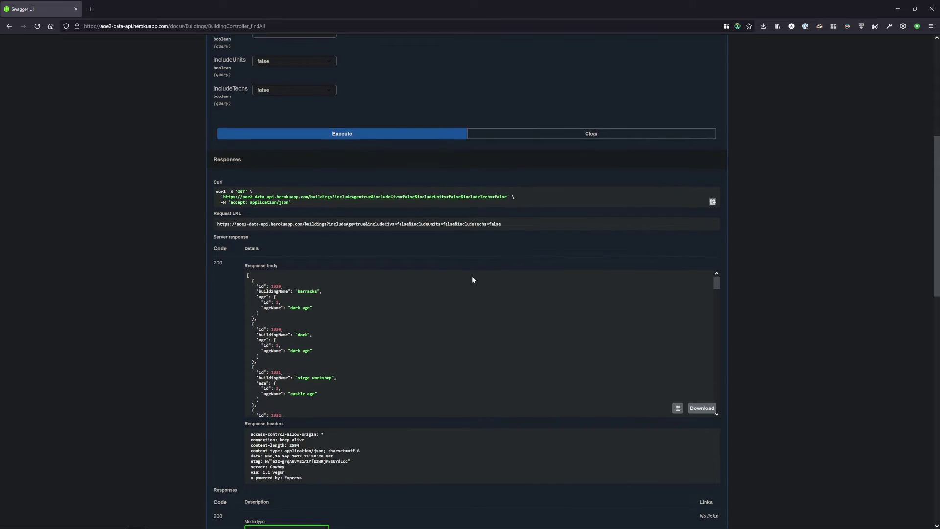
Step: Clear the response, reset includeAge to false and leave editing mode
click(548, 152)
scroll(523, 215, up, 5)
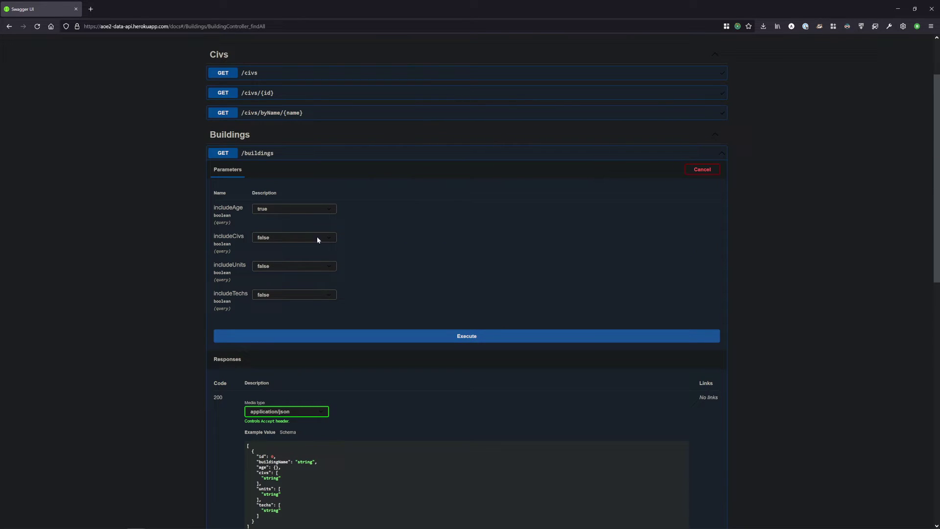
click(291, 212)
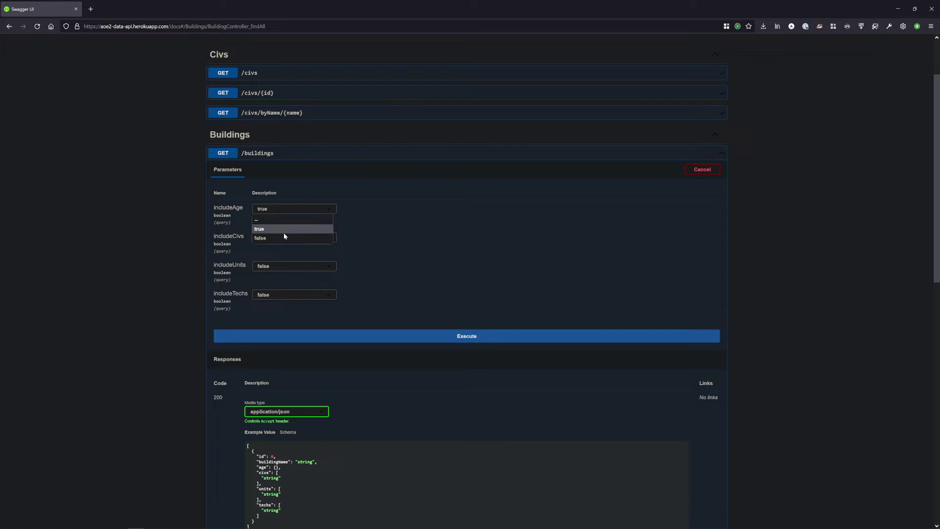
click(283, 237)
click(705, 170)
Step: Collapse GET /buildings and query GET /buildings/byName/{name} for 'donjon'
click(695, 154)
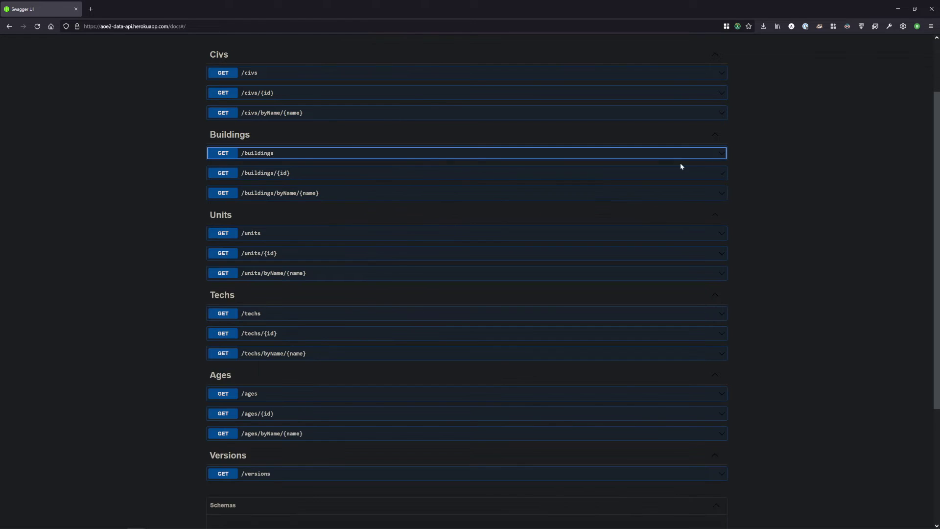
click(294, 192)
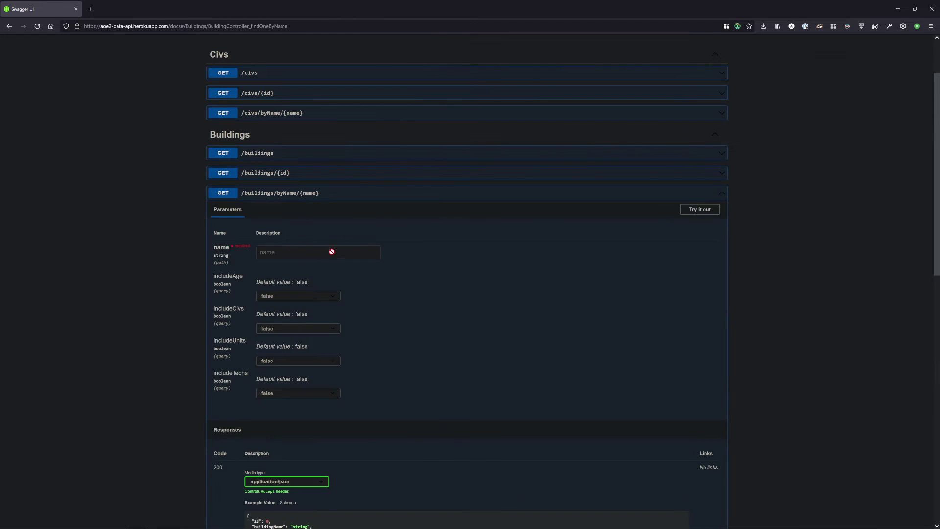
click(699, 209)
click(318, 252)
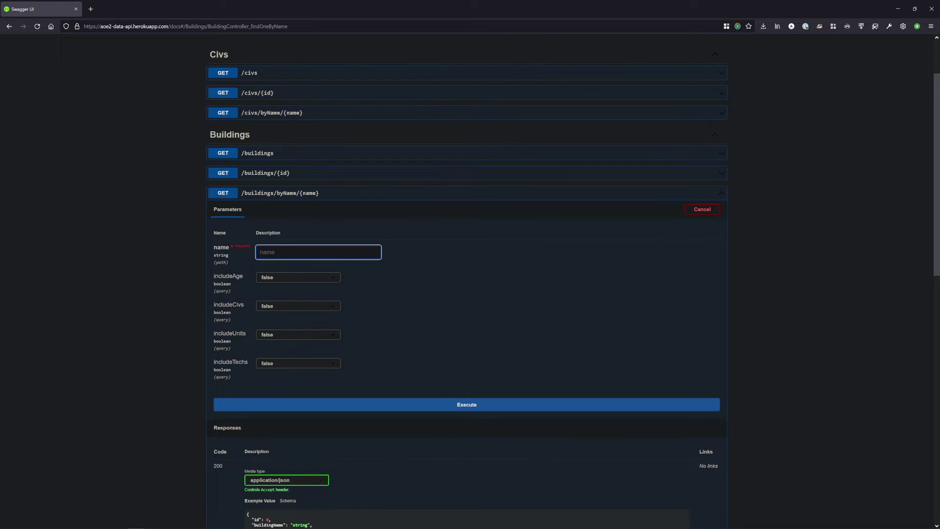
text(donjon)
scroll(465, 248, down, 1)
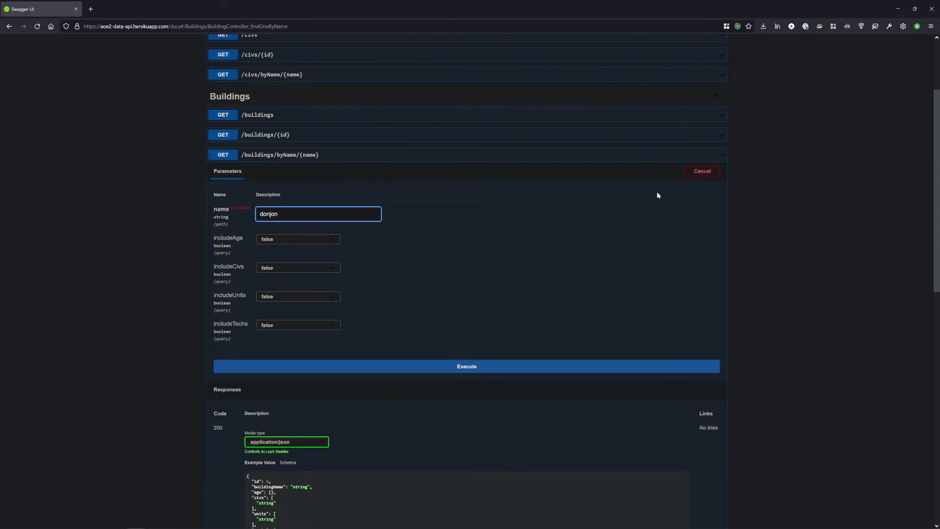
click(487, 368)
Step: Rerun the donjon query with includeAge, includeCivs, includeUnits and includeTechs true
scroll(187, 323, down, 3)
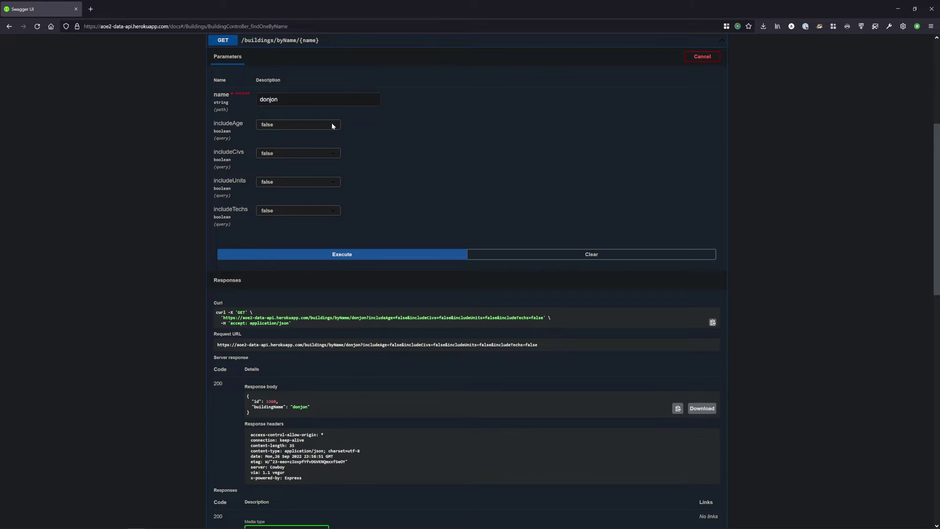
click(332, 126)
click(308, 146)
click(289, 154)
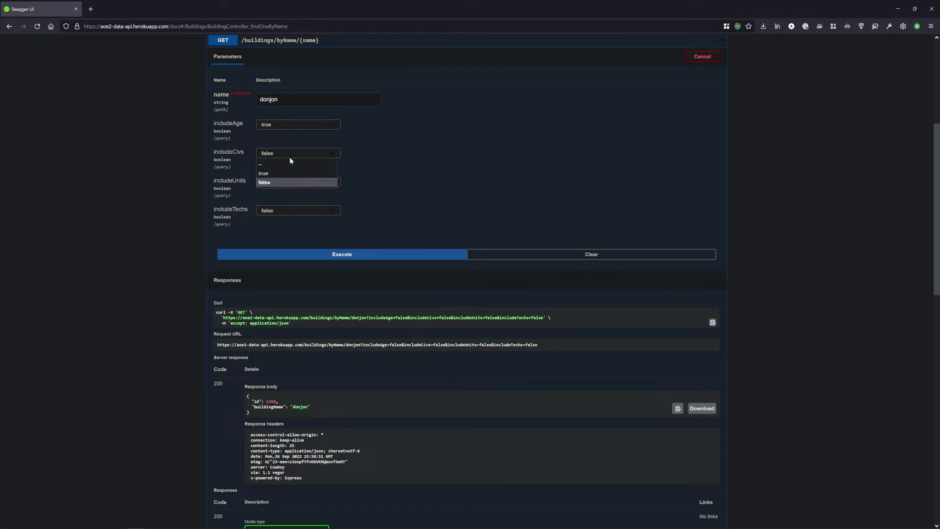
click(287, 172)
click(284, 181)
click(280, 195)
click(279, 210)
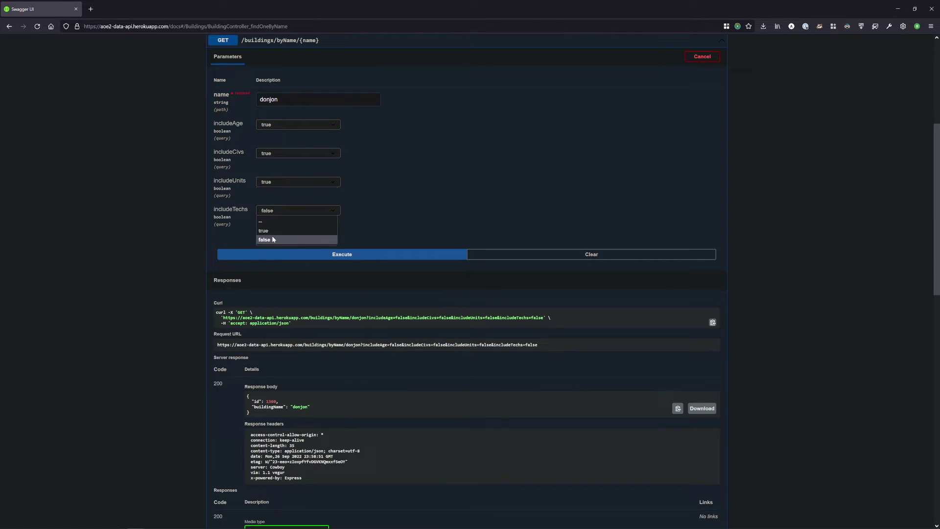
click(281, 230)
click(294, 254)
scroll(250, 278, down, 2)
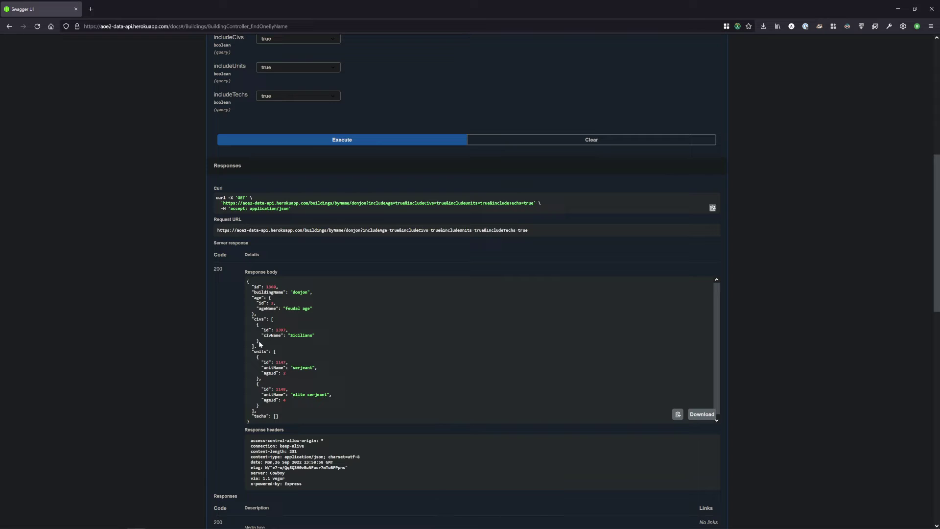
triple_click(293, 368)
Step: Highlight Sicilians, serjeant and elite serjeant in the donjon response
click(325, 370)
drag(296, 394, 331, 394)
click(299, 375)
double_click(306, 335)
scroll(313, 345, up, 7)
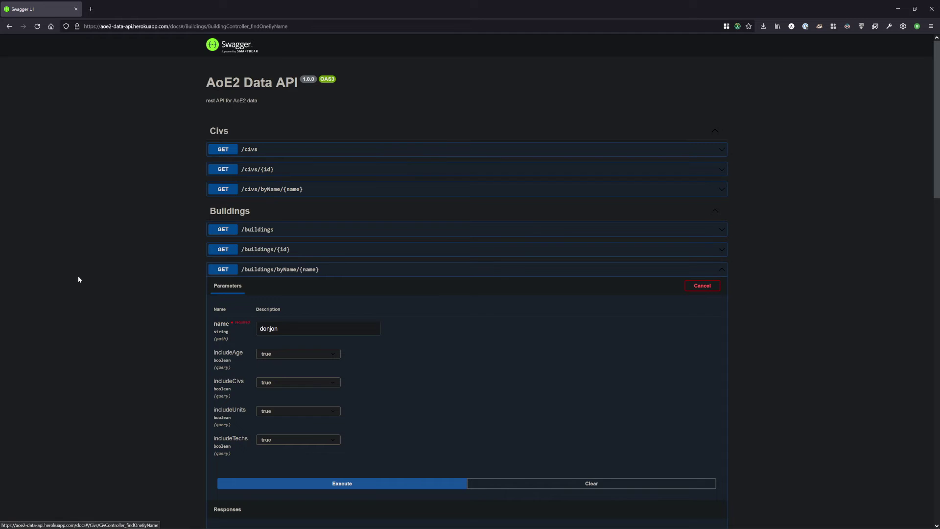
scroll(157, 332, down, 7)
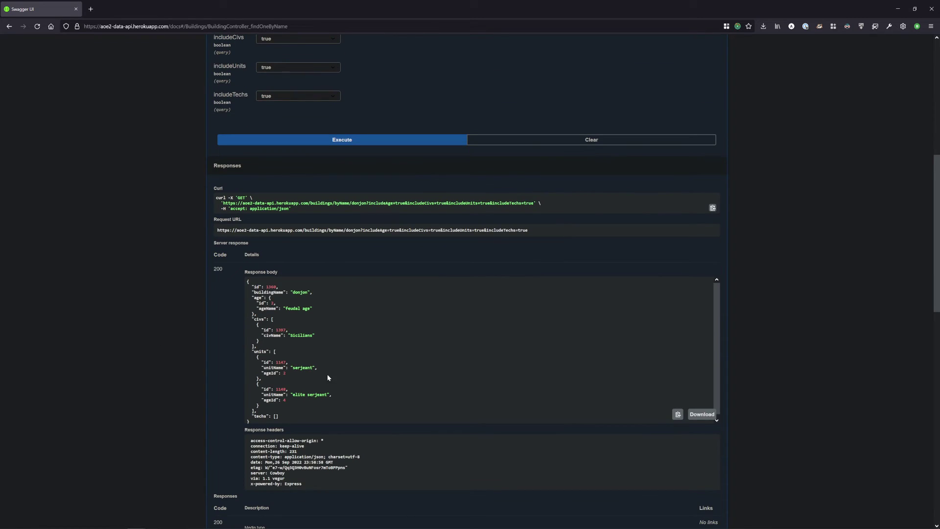
double_click(304, 367)
click(292, 401)
drag(293, 395, 332, 395)
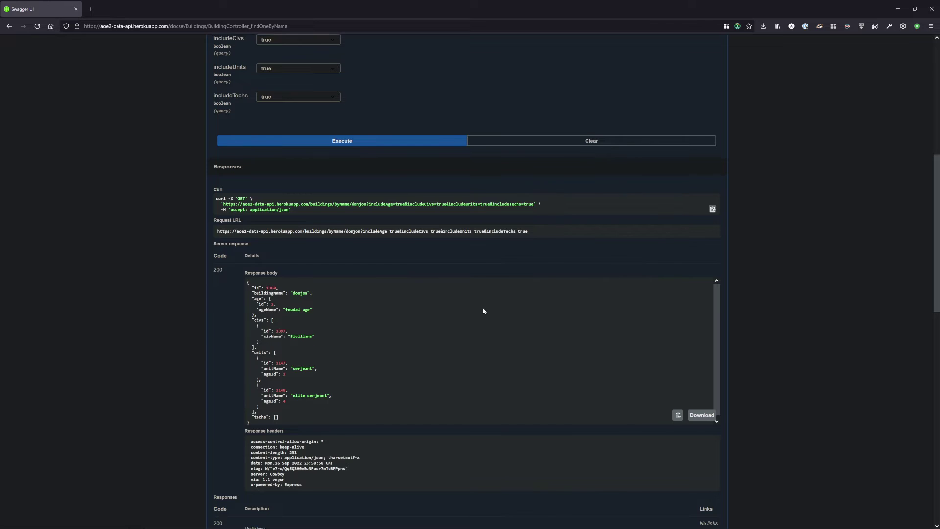
Step: Clear the donjon response and leave editing mode for the request
scroll(557, 240, up, 3)
click(541, 252)
scroll(686, 147, up, 2)
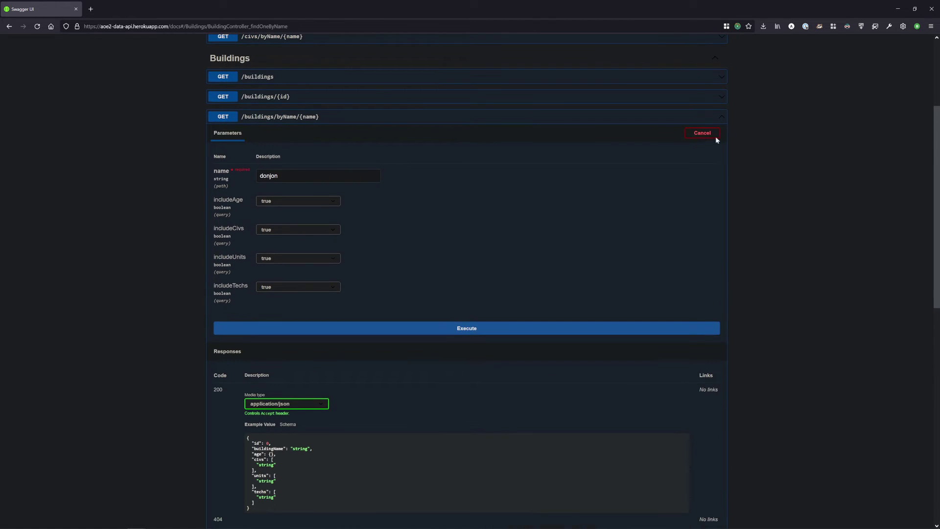
click(710, 133)
Step: Collapse buildings/byName and enter 'archer' in GET /units/byName/{name}
click(715, 120)
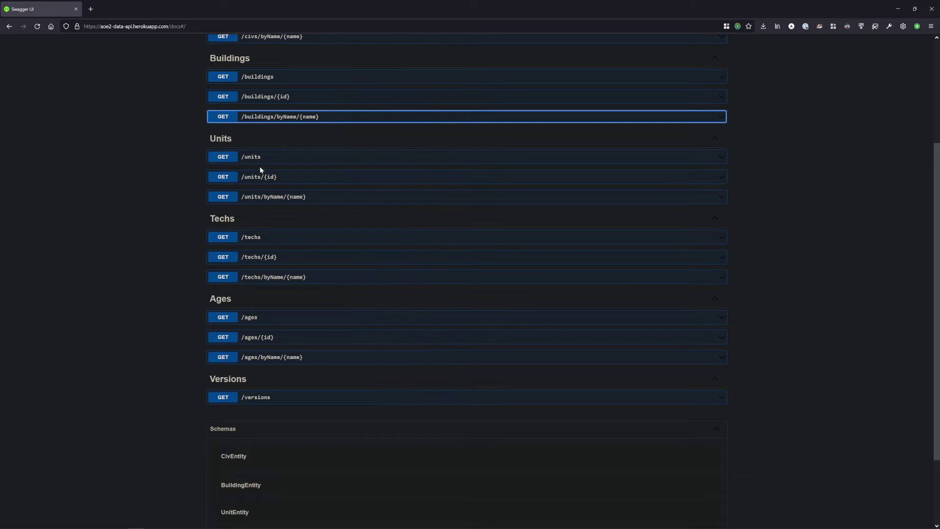
click(299, 196)
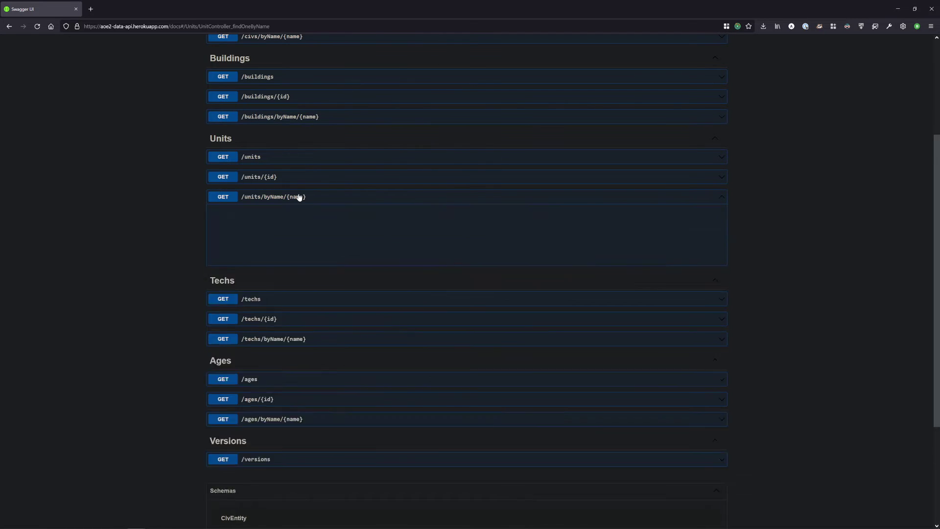
click(700, 214)
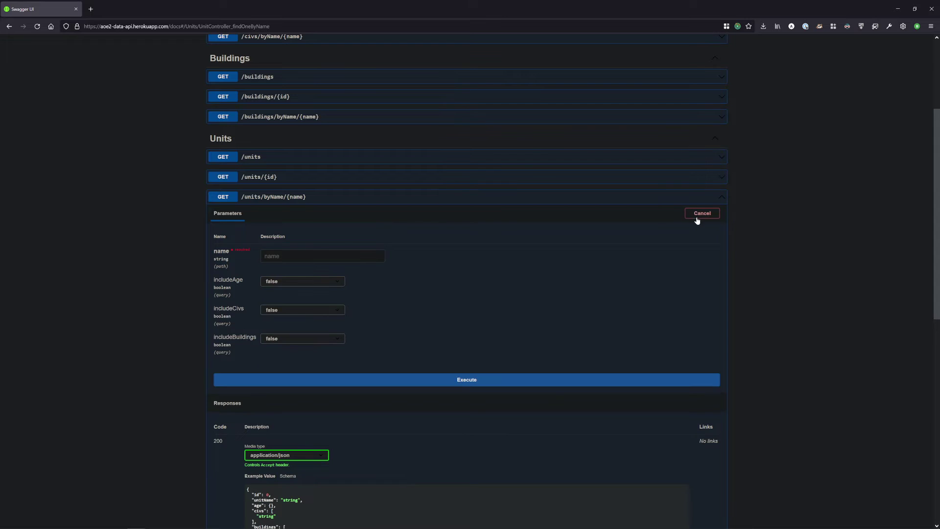
click(294, 255)
text(archer)
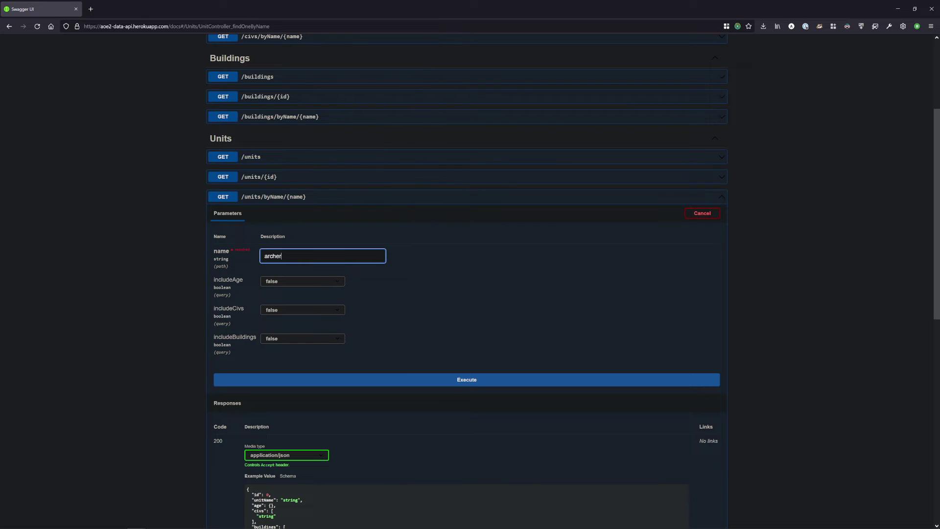
scroll(349, 256, down, 3)
Step: Set includeAge, includeCivs and includeBuildings to true and run the archer query
click(319, 166)
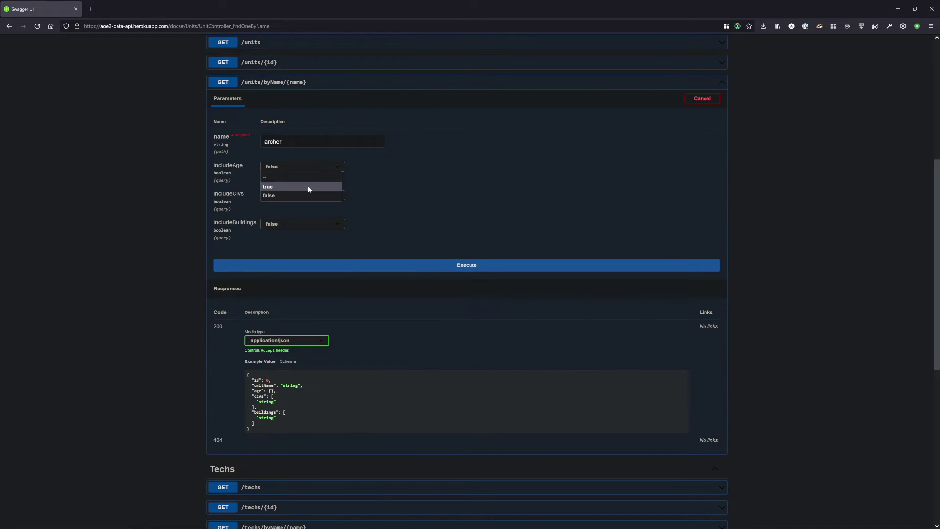
click(308, 187)
click(302, 194)
click(291, 215)
click(284, 225)
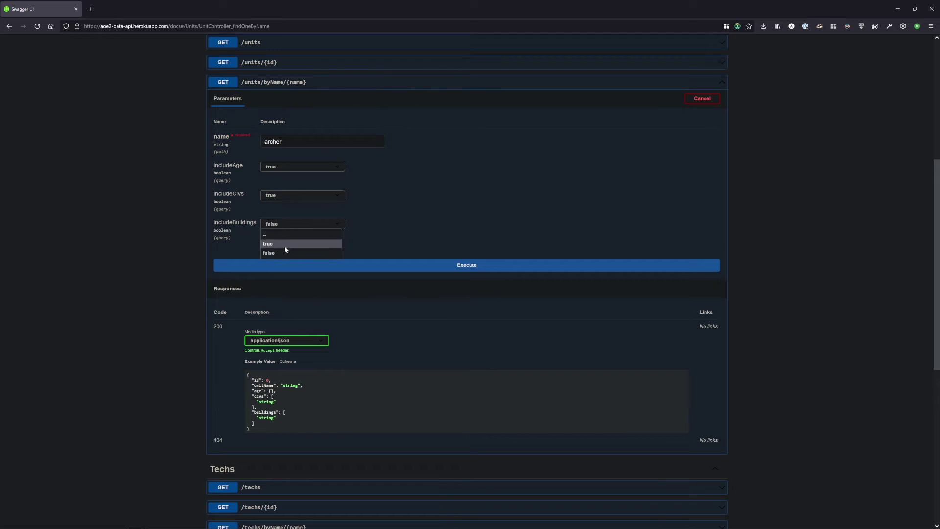
click(284, 245)
click(315, 267)
scroll(232, 295, down, 6)
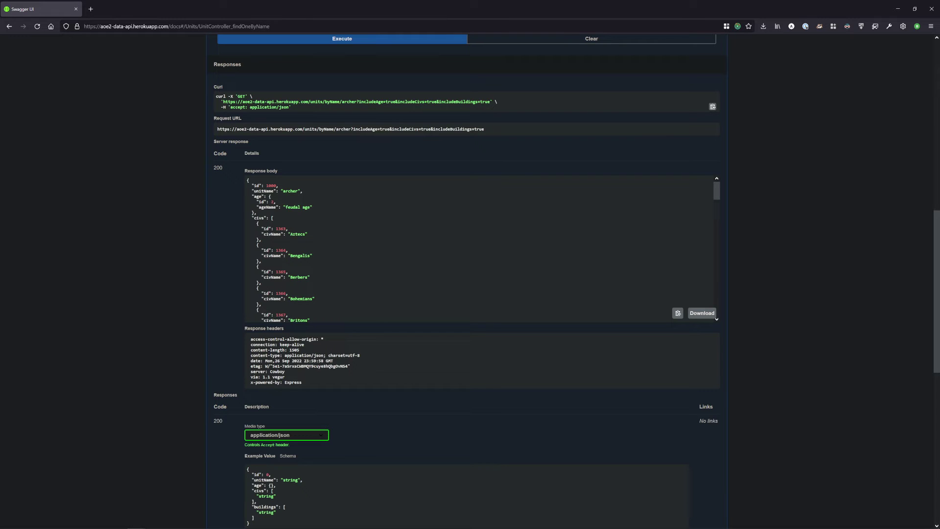
Step: Inspect the archer response's civs list and its archery range building entry
scroll(363, 225, down, 8)
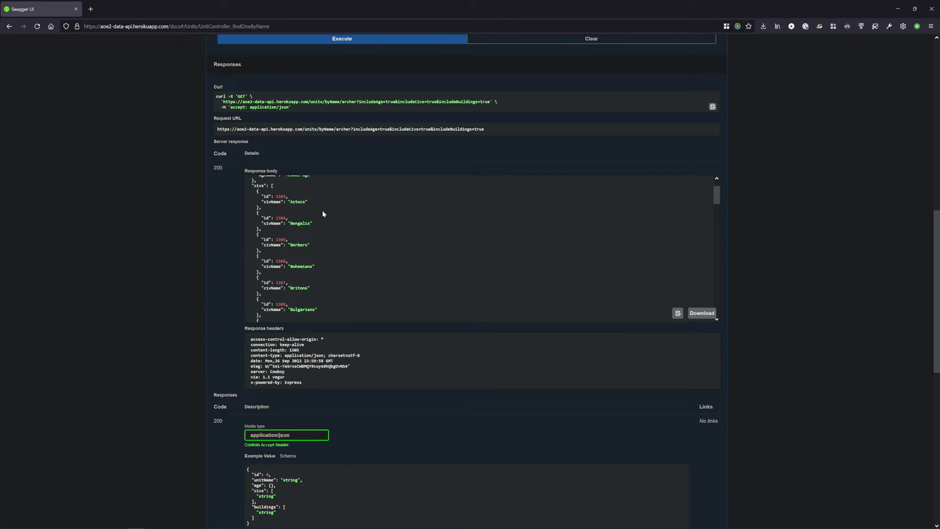
scroll(306, 229, down, 10)
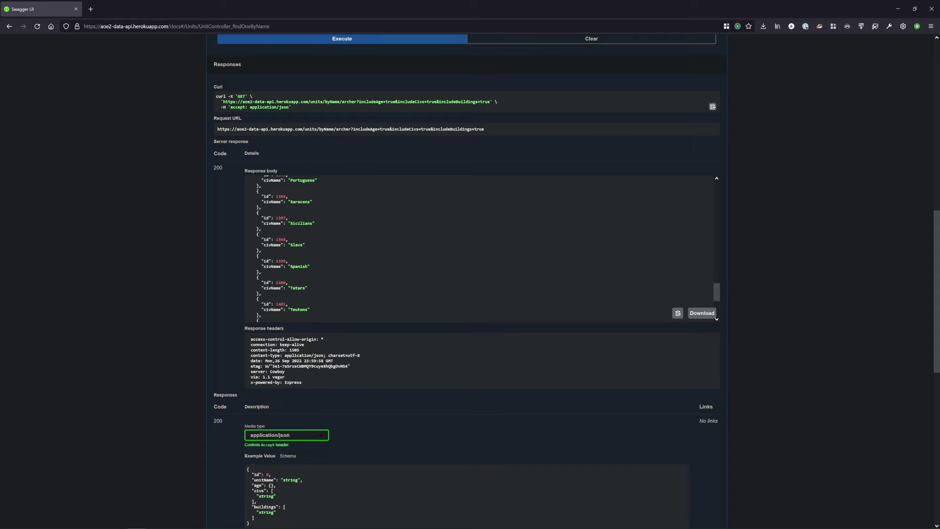
scroll(309, 235, down, 2)
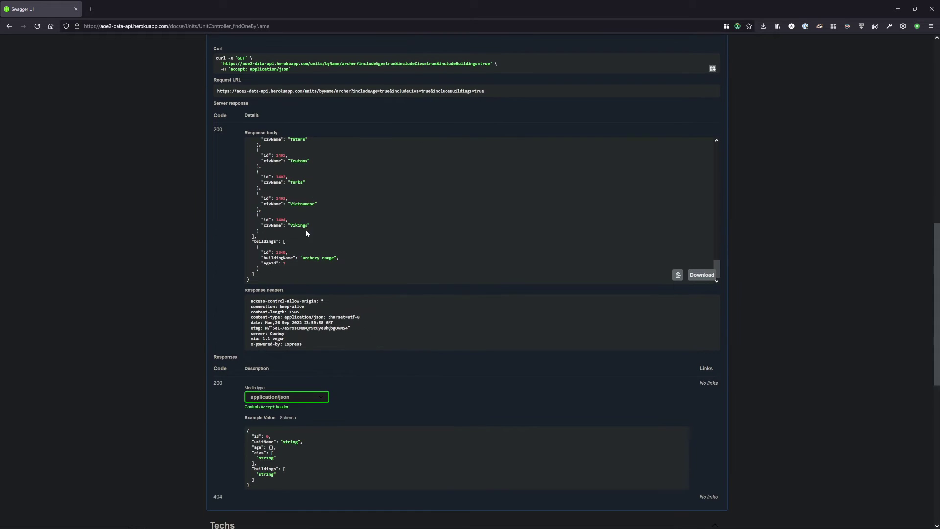
scroll(210, 221, up, 2)
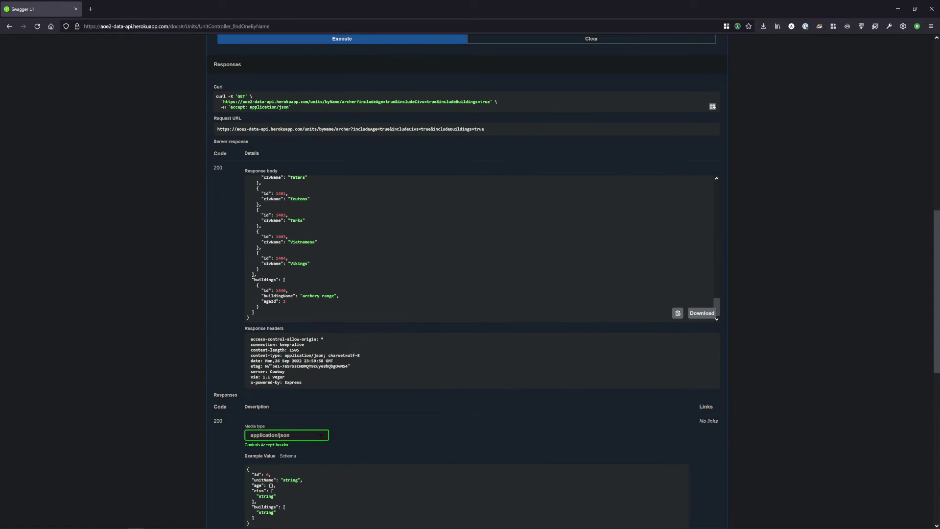
drag(287, 280, 359, 300)
click(304, 306)
click(358, 300)
scroll(460, 255, up, 5)
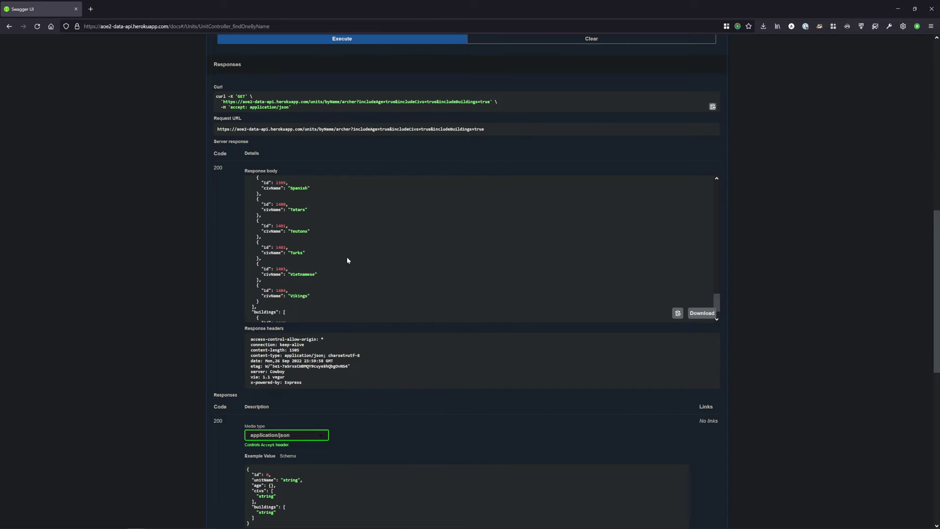
scroll(345, 267, down, 5)
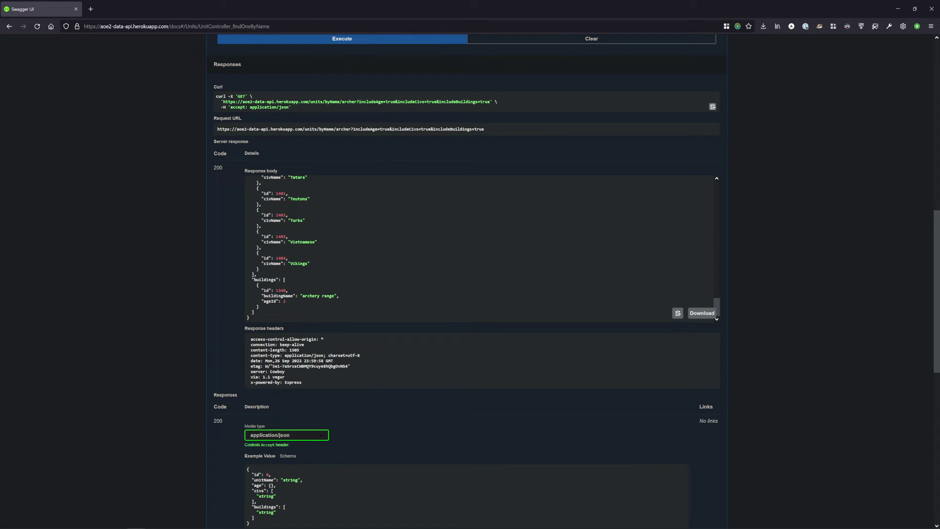
drag(293, 296, 355, 298)
click(354, 299)
Step: Clear the archer response, re-run and clear it again, then cancel and collapse the endpoint
scroll(311, 269, up, 5)
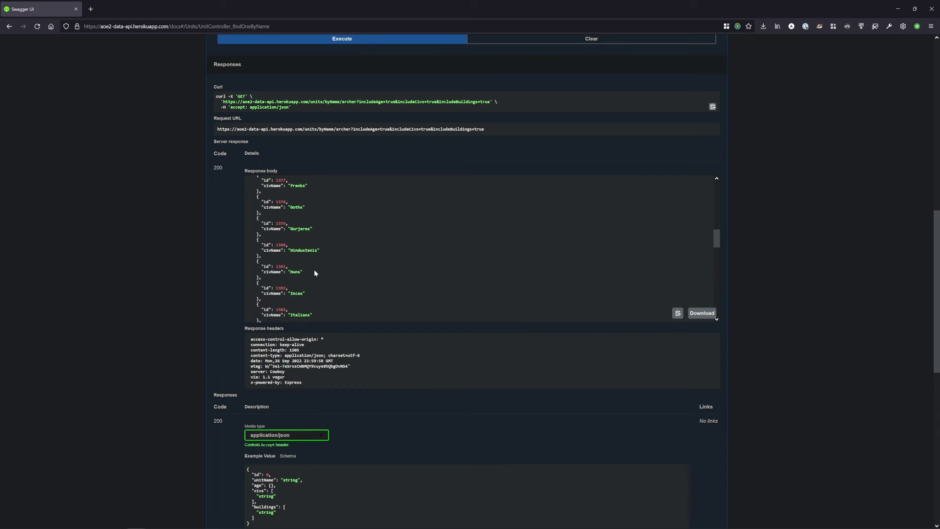
scroll(314, 270, up, 5)
scroll(303, 268, up, 4)
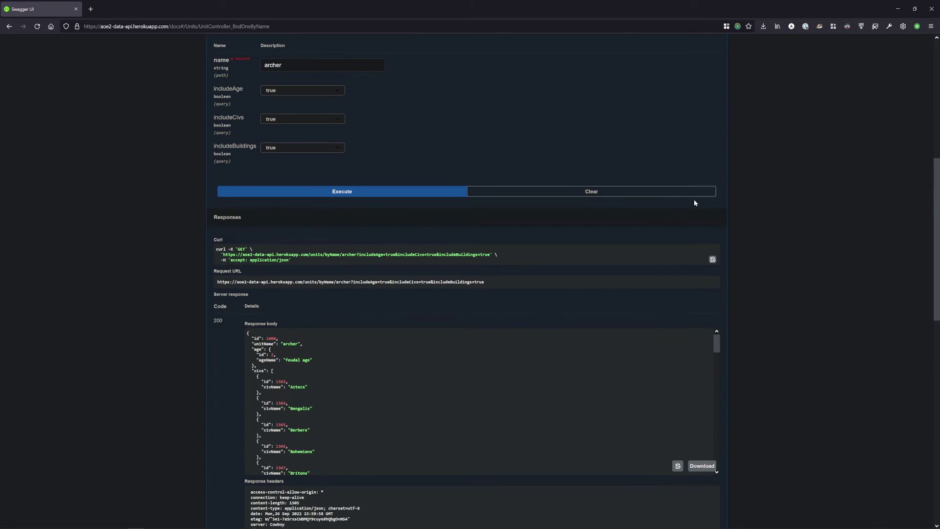
click(670, 196)
click(663, 191)
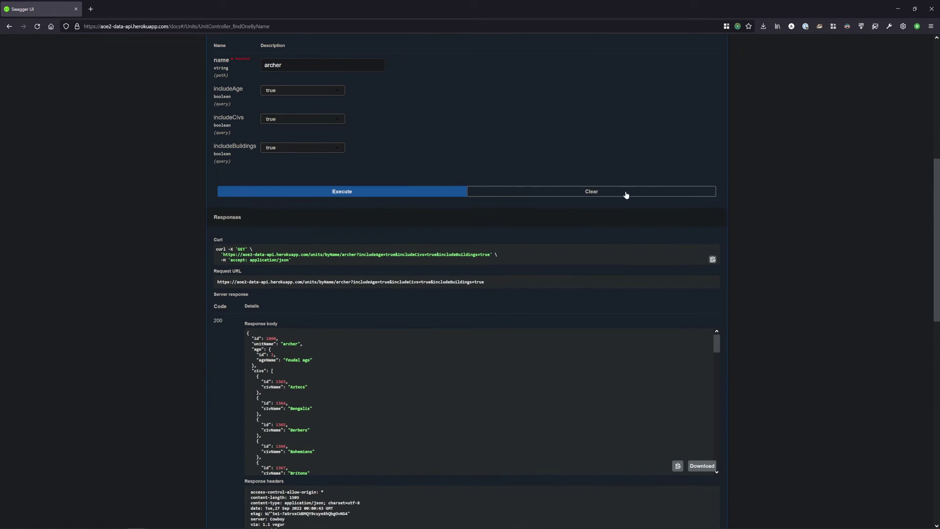
click(626, 193)
scroll(635, 202, up, 4)
scroll(635, 201, up, 2)
click(704, 289)
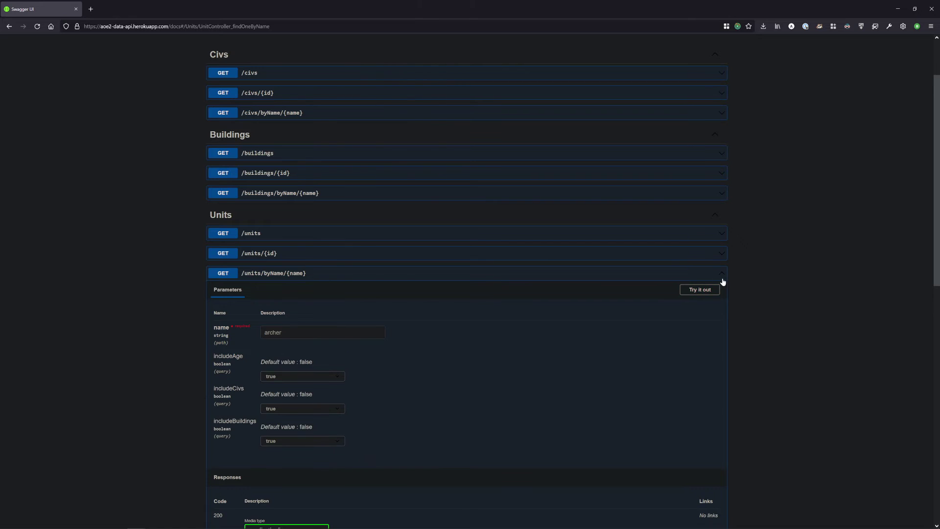
click(721, 274)
Step: Run GET /units with includeAge, includeCivs and includeBuildings left false
click(722, 234)
scroll(388, 246, down, 3)
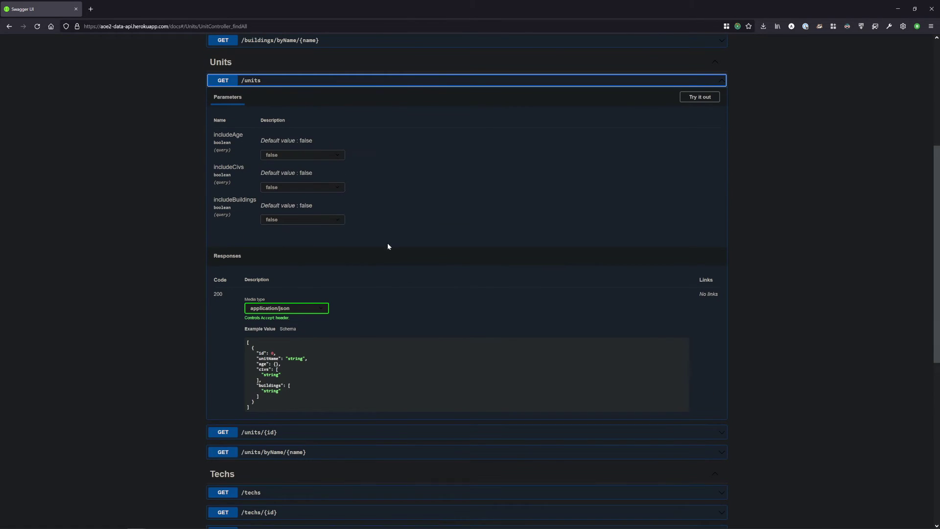
click(692, 97)
click(333, 240)
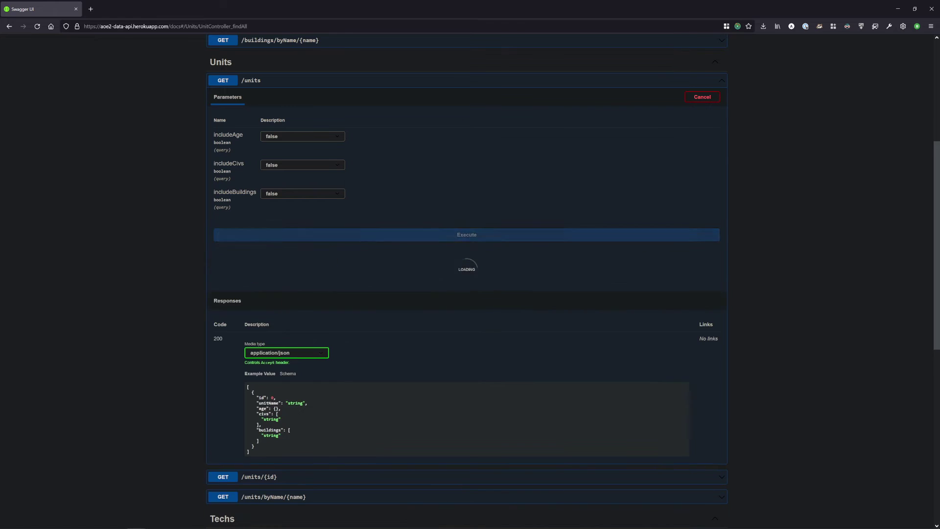
Step: Browse the full list of units in the response, then clear it
scroll(351, 269, down, 3)
scroll(351, 270, down, 5)
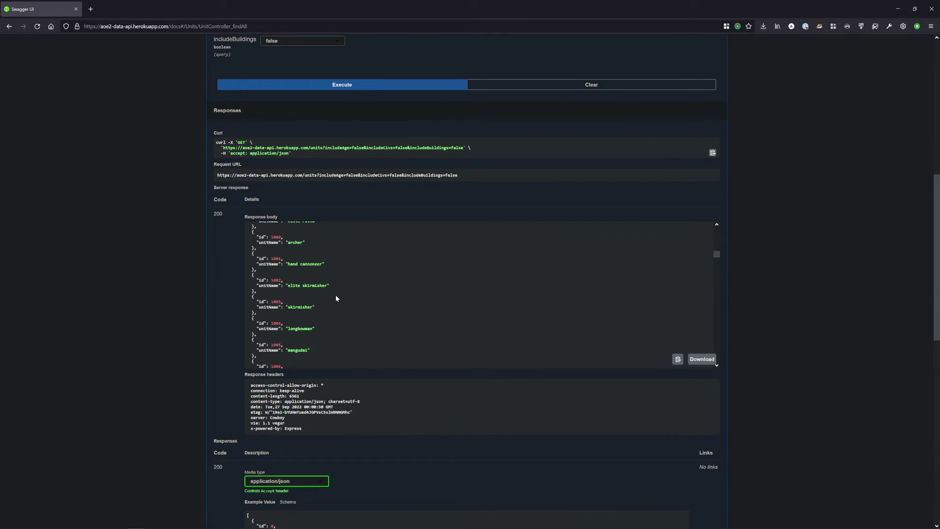
scroll(325, 293, down, 4)
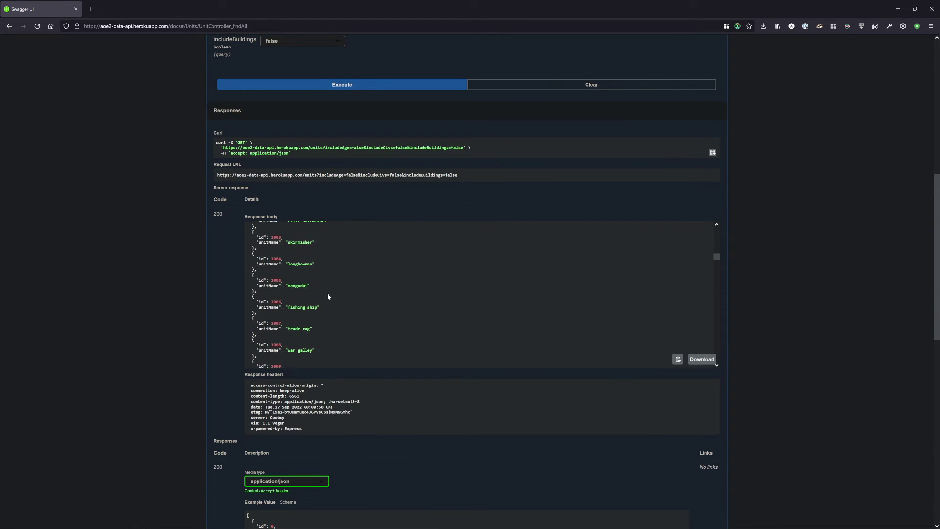
scroll(337, 302, down, 5)
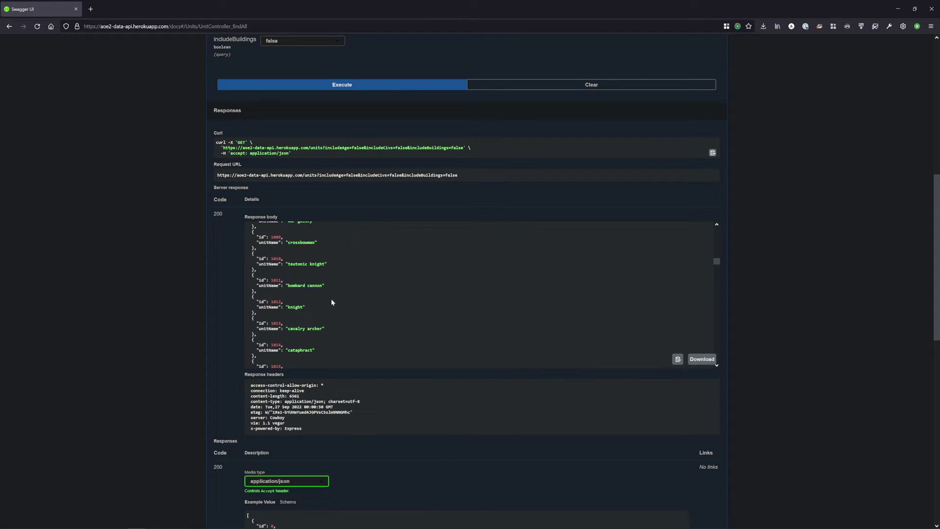
scroll(361, 311, down, 2)
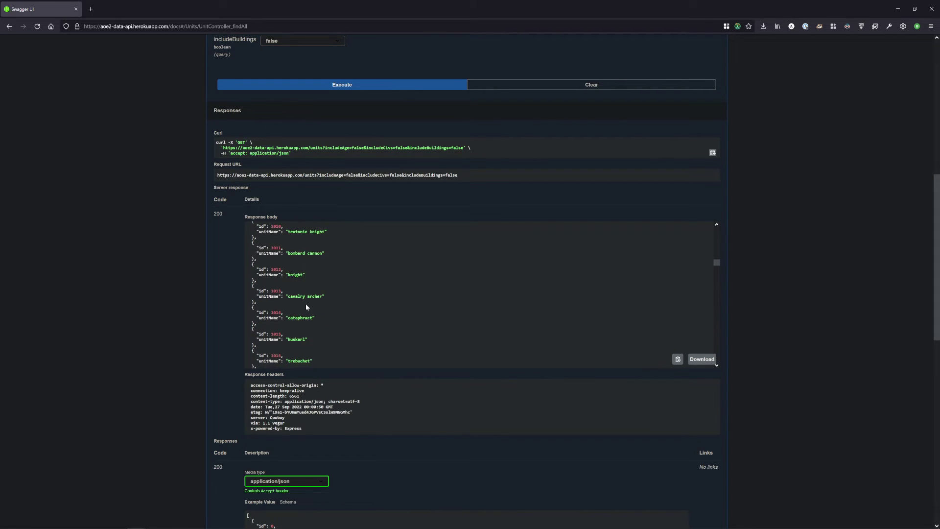
scroll(463, 255, up, 3)
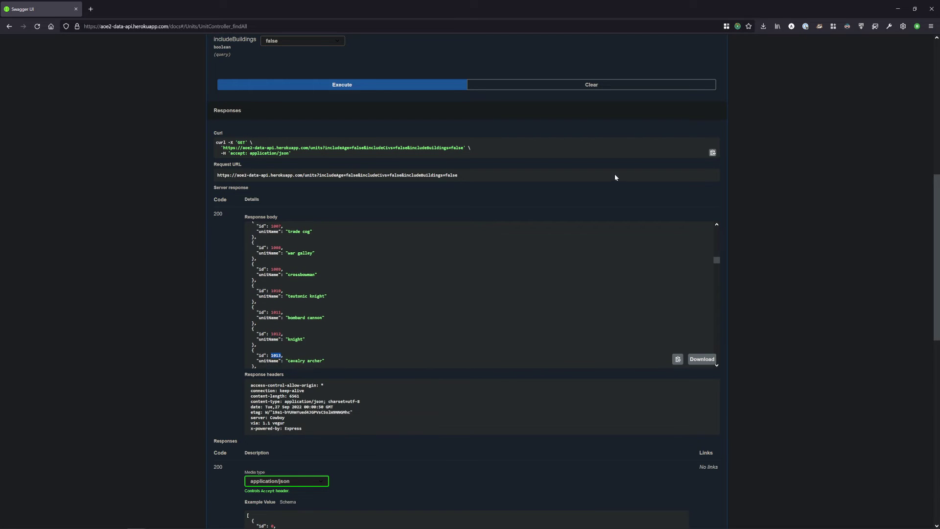
click(596, 93)
scroll(619, 113, up, 4)
Step: Close the all-units endpoint and look up unit id 1013 on GET /units/{id}
click(700, 135)
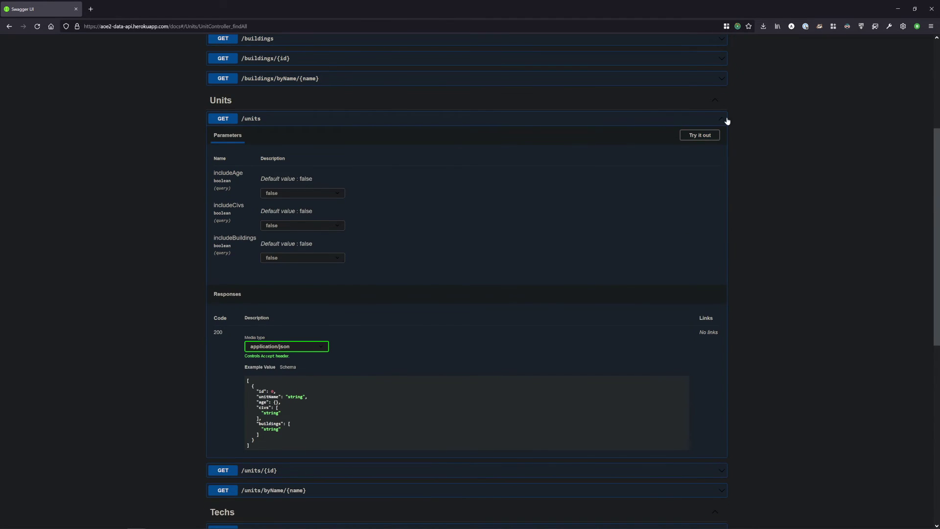
click(710, 120)
click(390, 141)
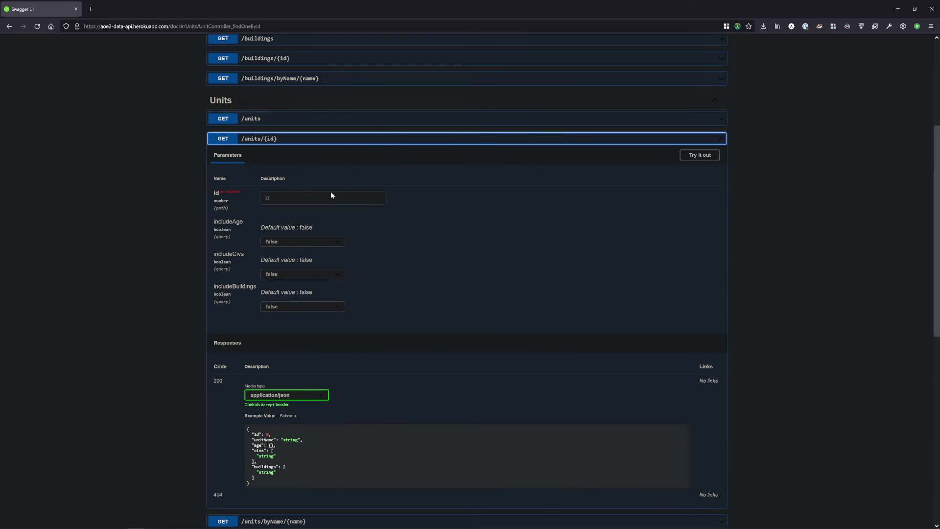
click(698, 154)
click(322, 198)
text(1013)
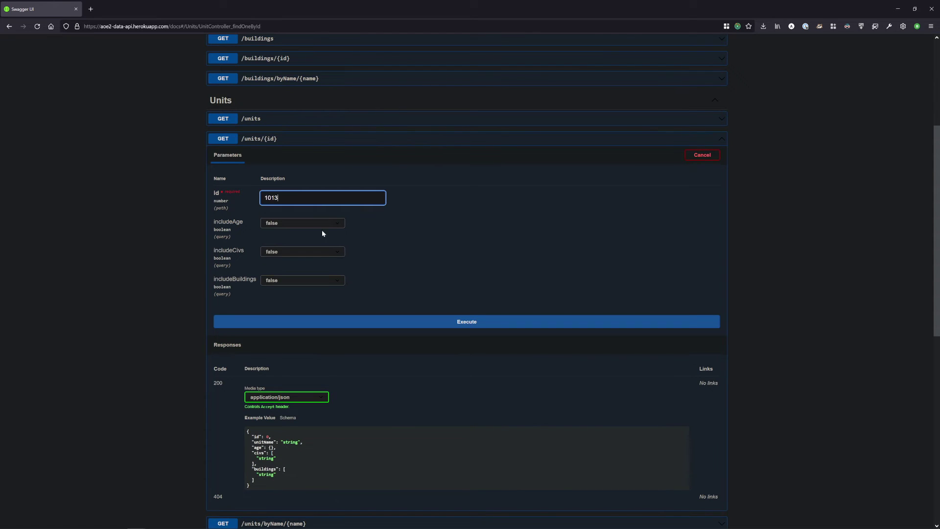
click(329, 321)
Step: Re-run unit 1013 with includeAge, includeCivs and includeBuildings set to true
scroll(245, 274, down, 2)
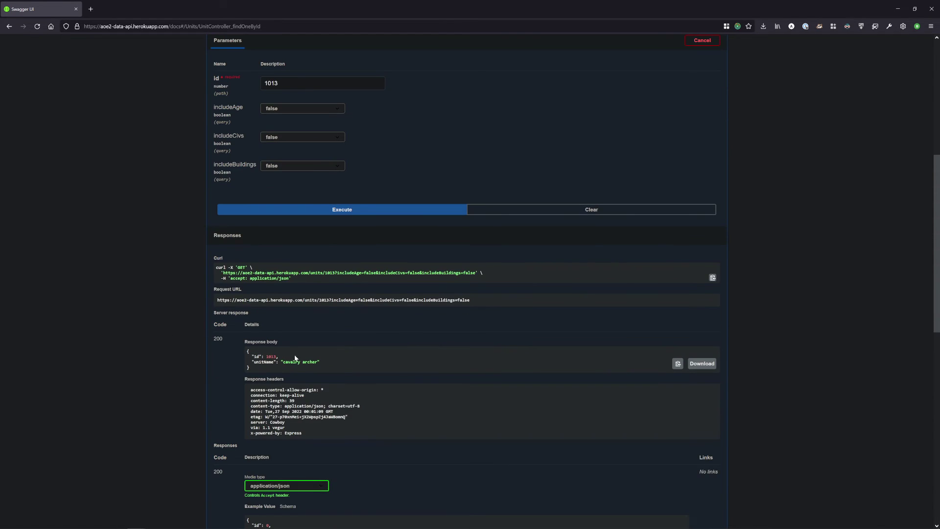
click(308, 147)
click(306, 166)
click(297, 176)
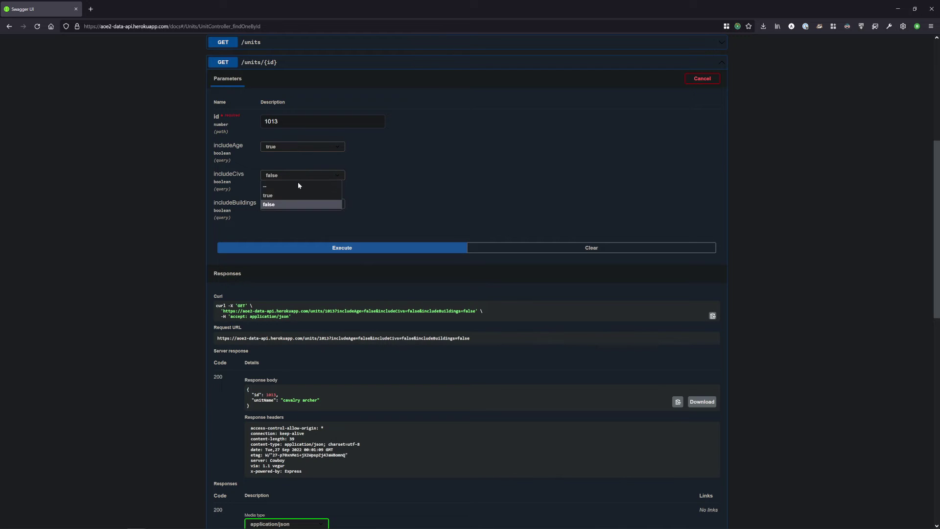
click(289, 195)
click(288, 205)
click(281, 223)
click(309, 248)
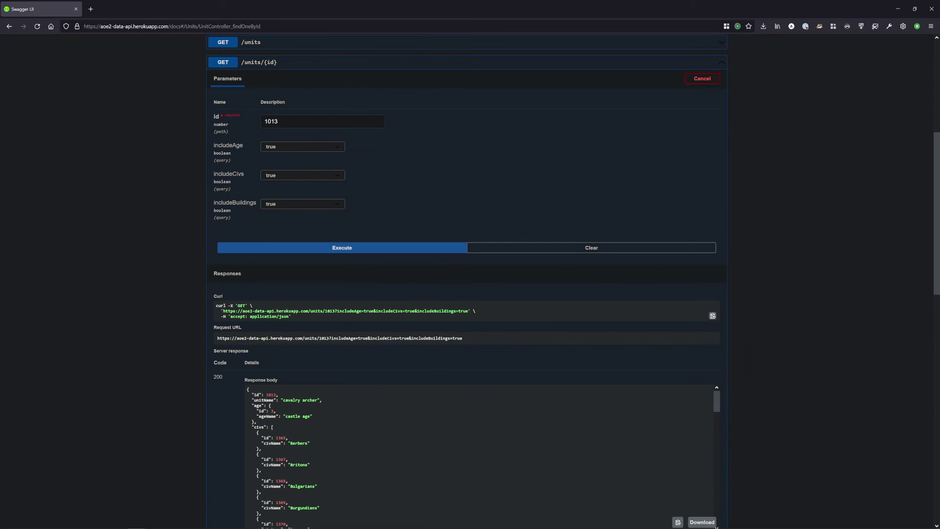
Step: Review the cavalry archer's Castle Age, civs and archery range, then collapse /units/{id}
scroll(213, 297, down, 2)
scroll(350, 296, down, 14)
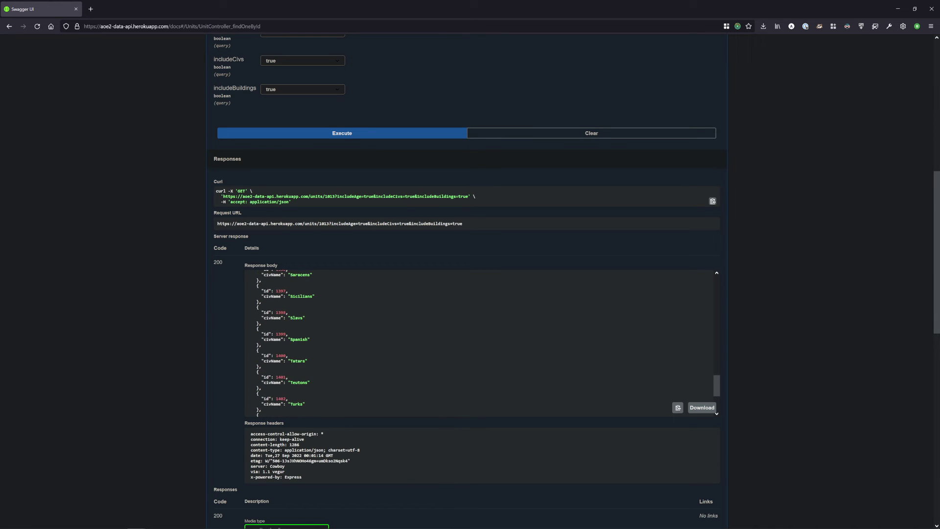
scroll(351, 319, down, 4)
scroll(223, 309, down, 2)
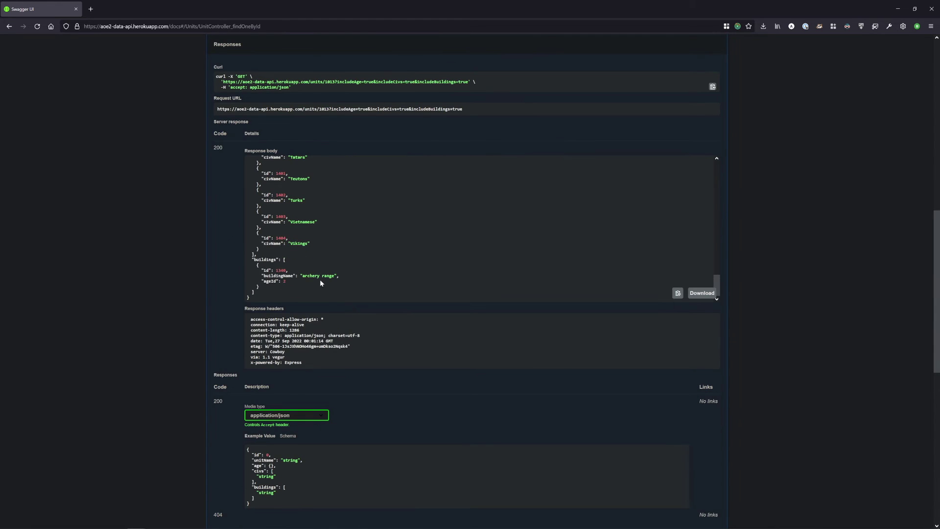
scroll(659, 219, up, 6)
scroll(857, 228, up, 5)
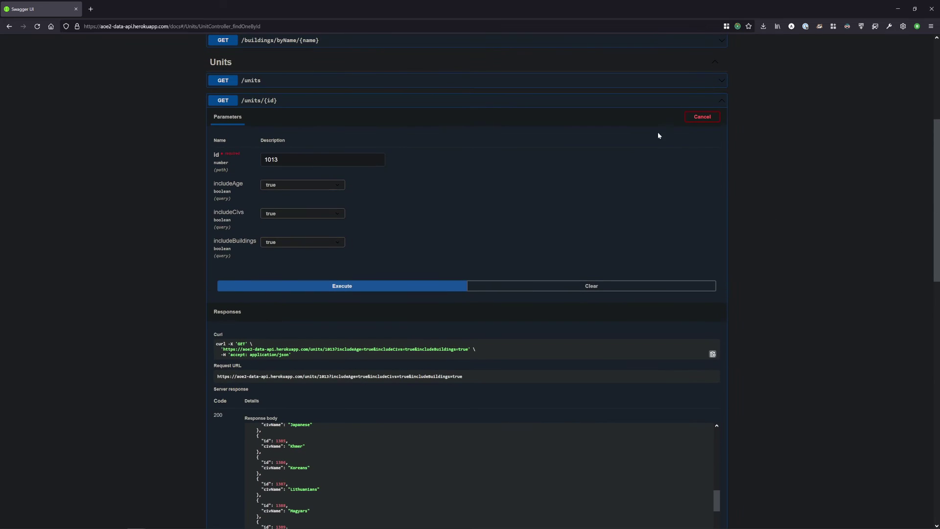
click(710, 119)
click(721, 102)
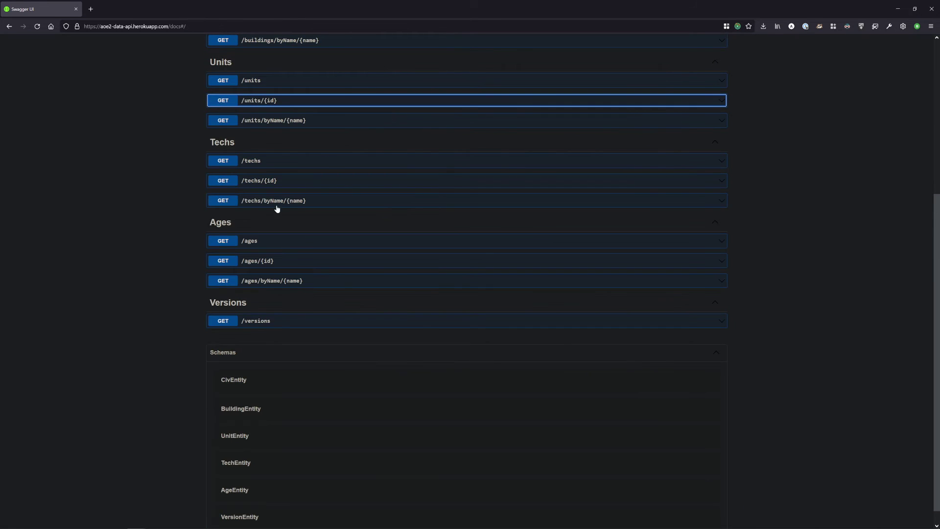
Step: Open GET /techs/byName/{name} for editing and enter the tech name 'forg'
scroll(314, 186, up, 2)
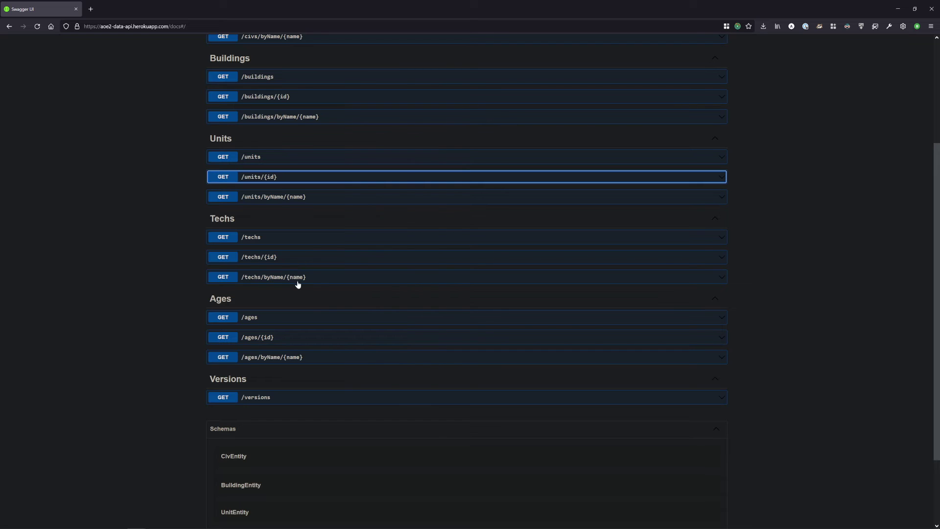
click(313, 242)
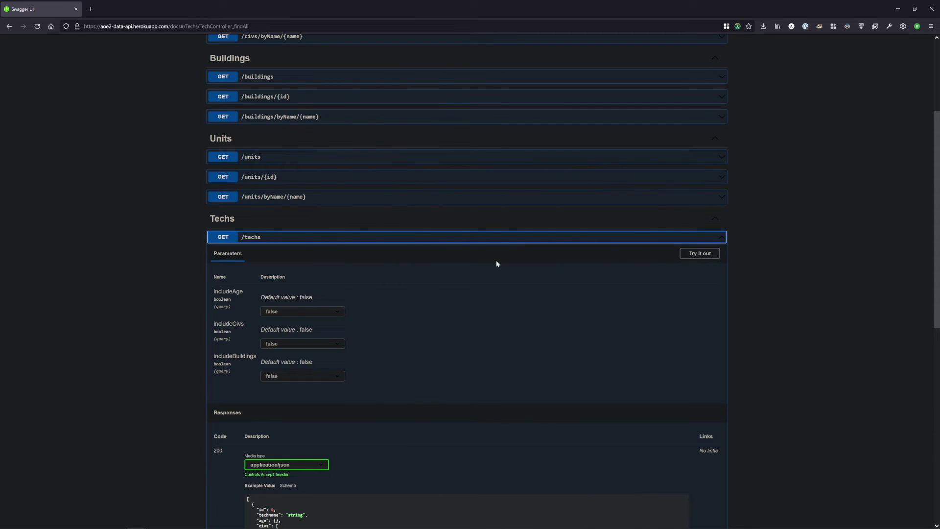
click(613, 240)
click(321, 278)
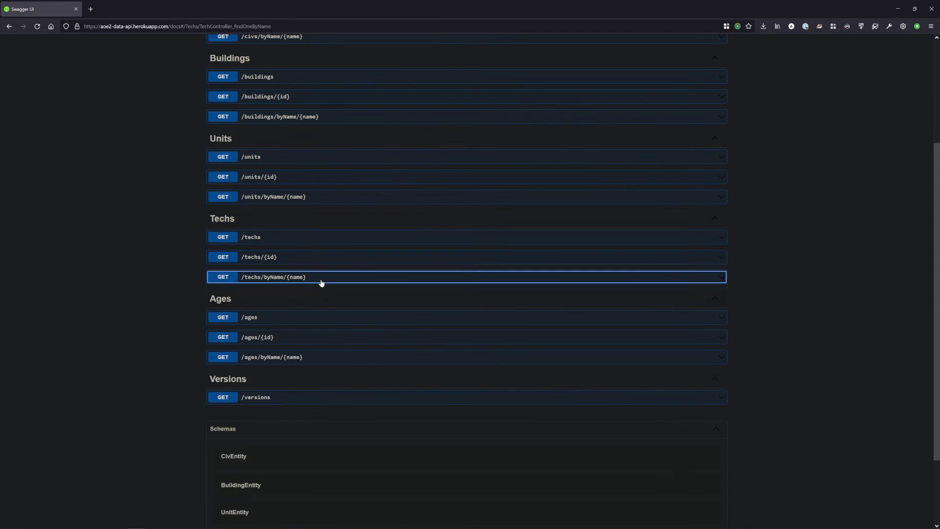
scroll(501, 233, down, 3)
click(700, 179)
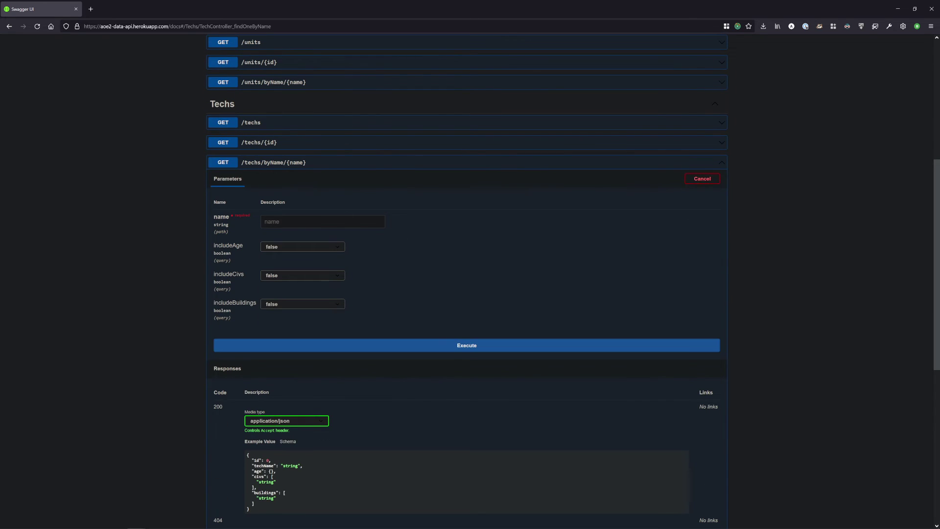
click(274, 221)
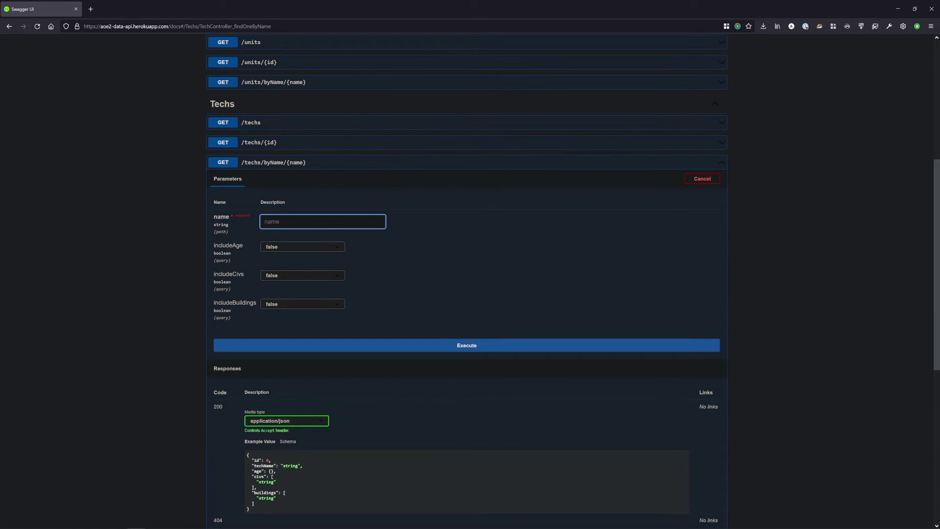
text(forging)
Step: Set includeAge, includeCivs and includeBuildings to true and run the forging lookup
click(326, 247)
click(302, 267)
click(292, 275)
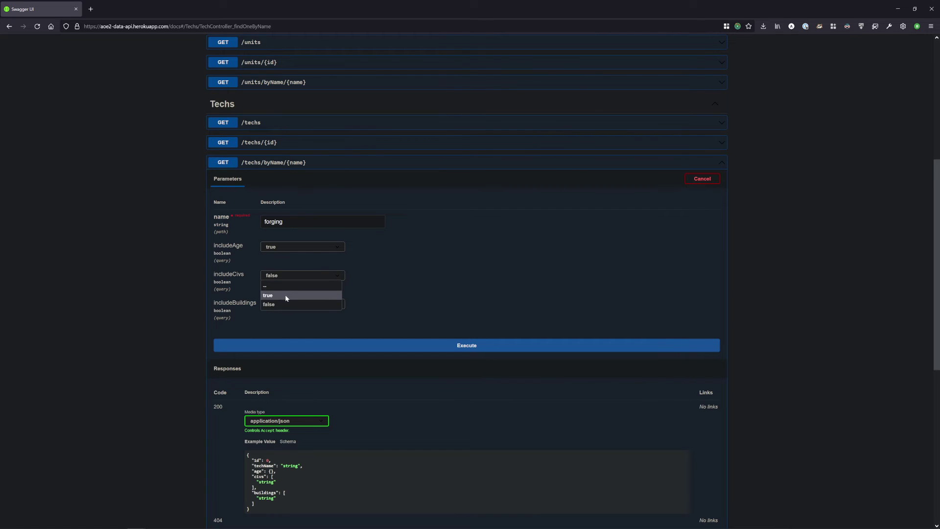
click(286, 295)
click(293, 304)
click(286, 323)
click(293, 344)
Step: Review the Feudal Age, civs and blacksmith results, then clear and collapse the endpoint
scroll(202, 295, down, 5)
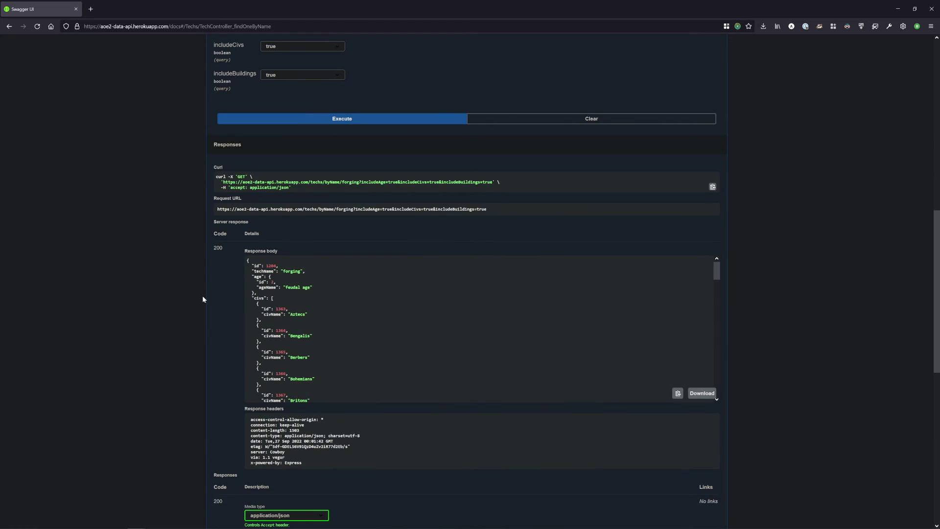
scroll(347, 308, down, 8)
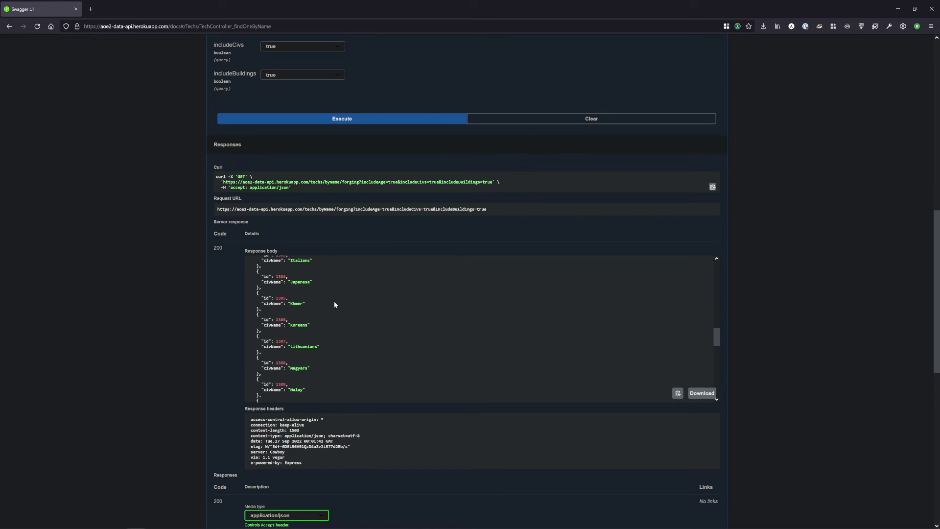
scroll(334, 301, down, 6)
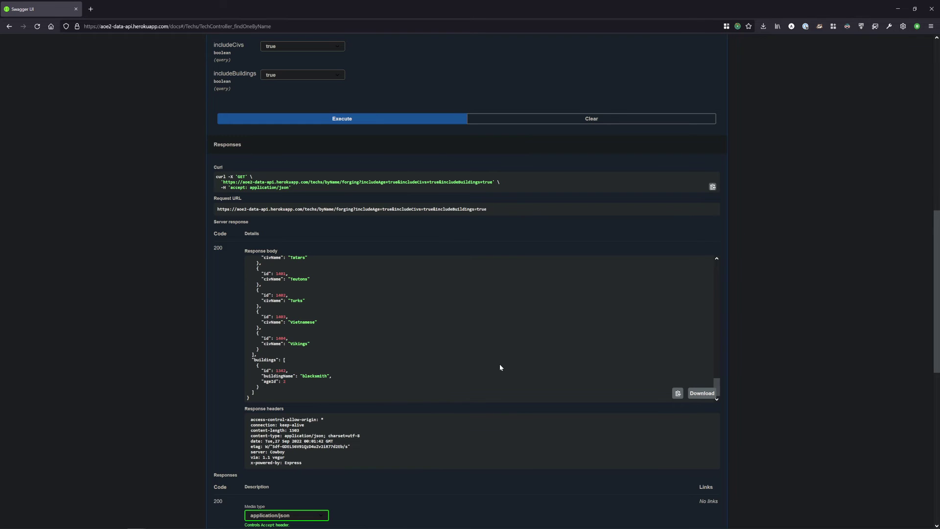
scroll(636, 314, up, 5)
click(607, 119)
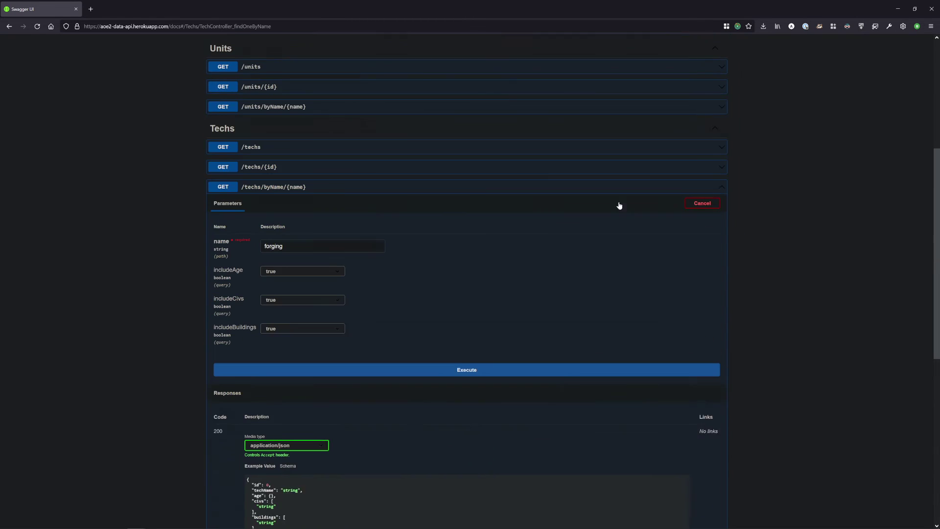
click(707, 203)
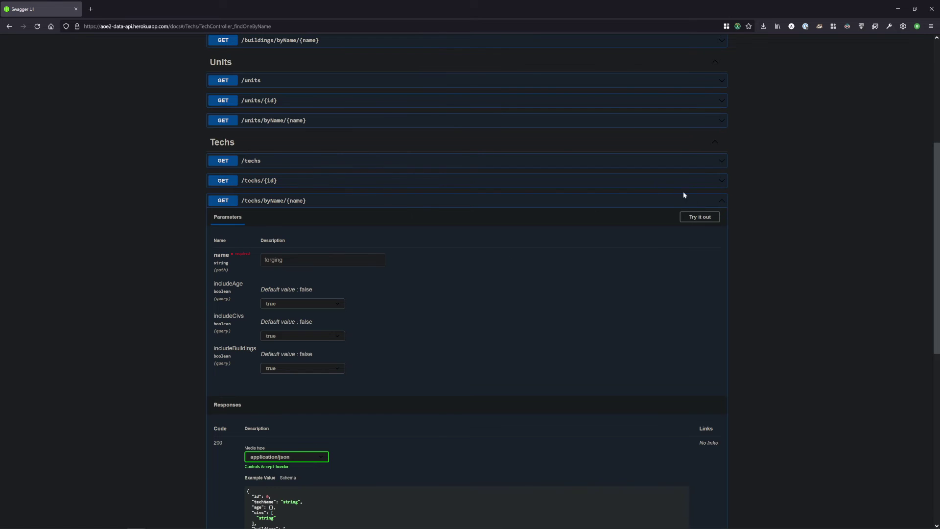
click(715, 202)
Step: Execute GET /ages to list all ages
scroll(282, 240, down, 1)
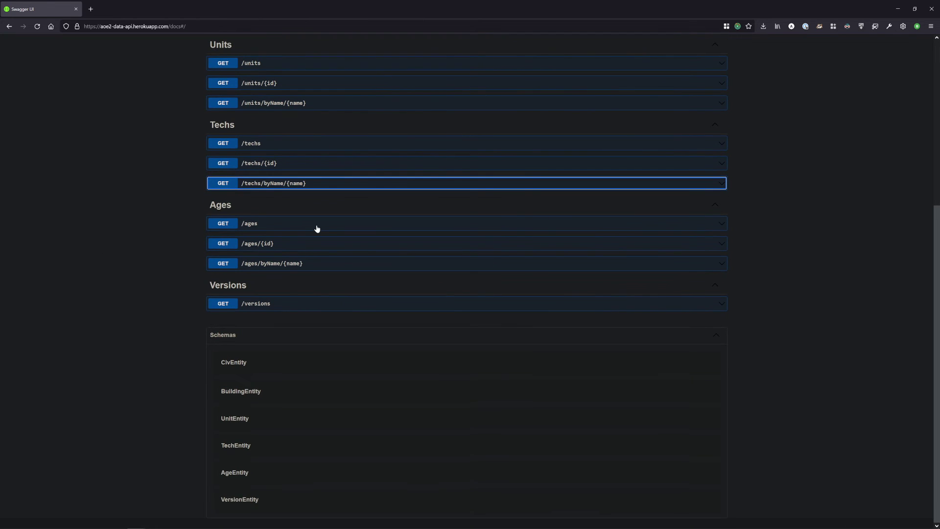
click(316, 265)
scroll(411, 235, down, 2)
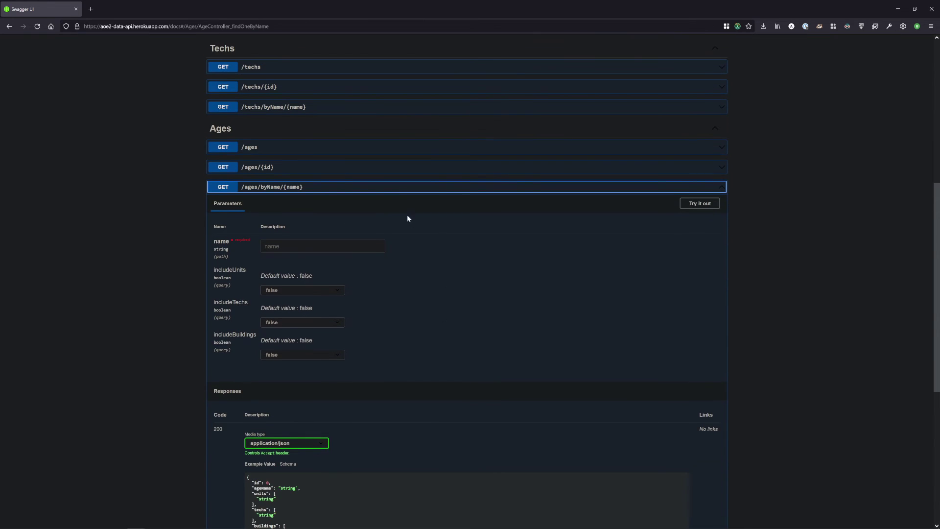
click(416, 186)
click(384, 223)
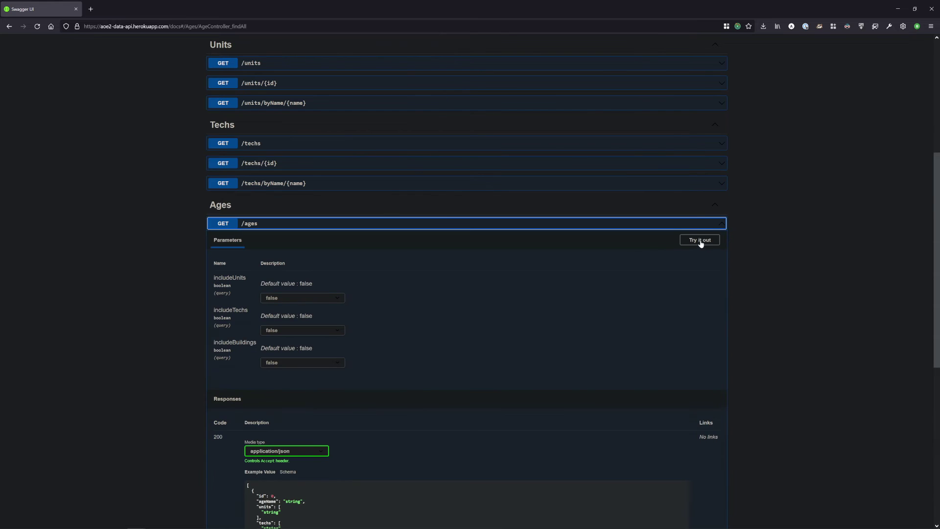
click(701, 241)
click(416, 382)
Step: Review the Dark, Feudal, Castle and Imperial Age results with includeUnits left false, then collapse /ages
scroll(181, 313, down, 3)
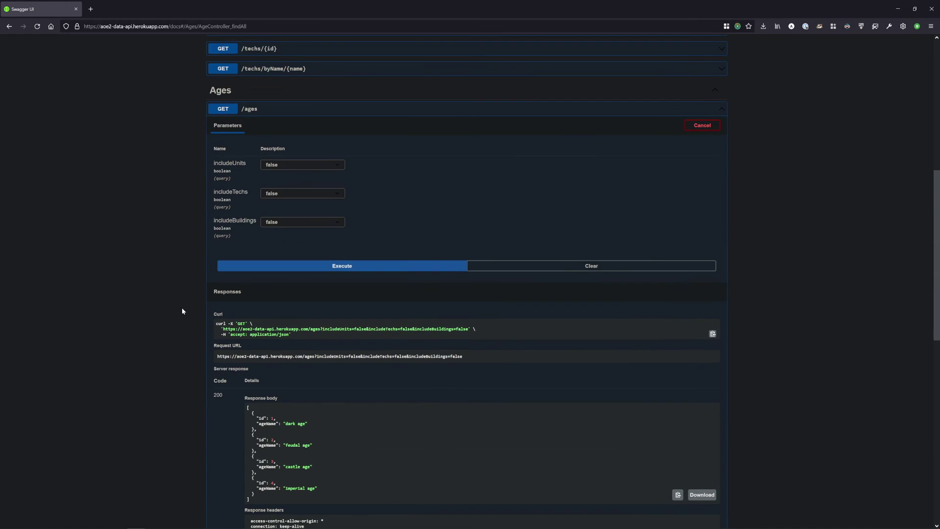
scroll(182, 311, down, 3)
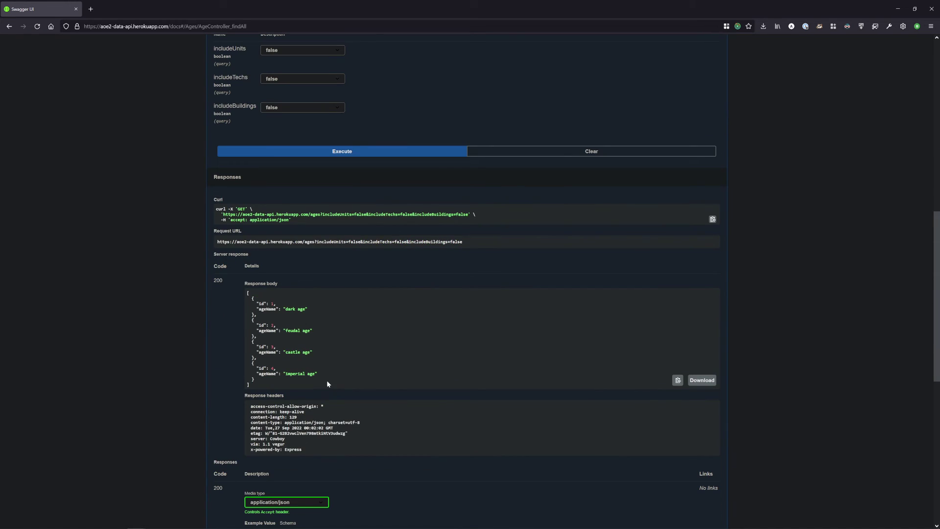
scroll(343, 206, up, 2)
click(284, 128)
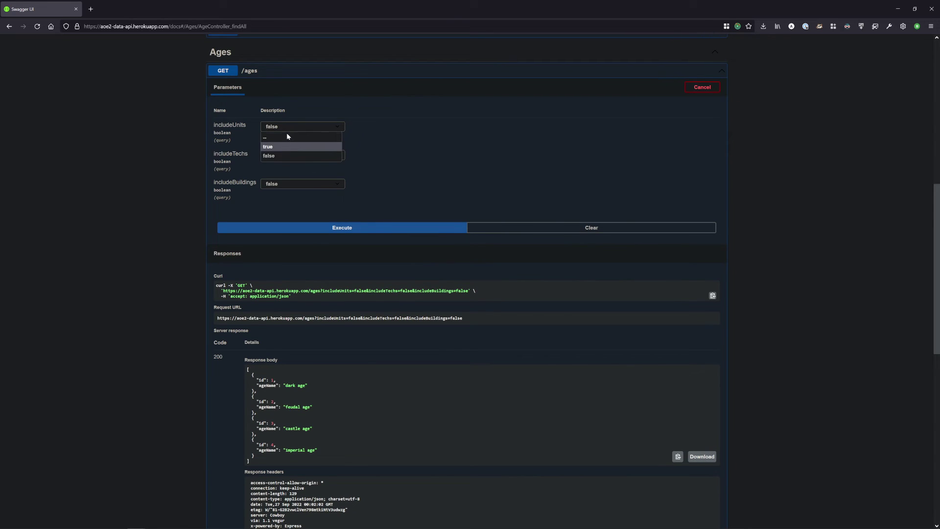
click(295, 125)
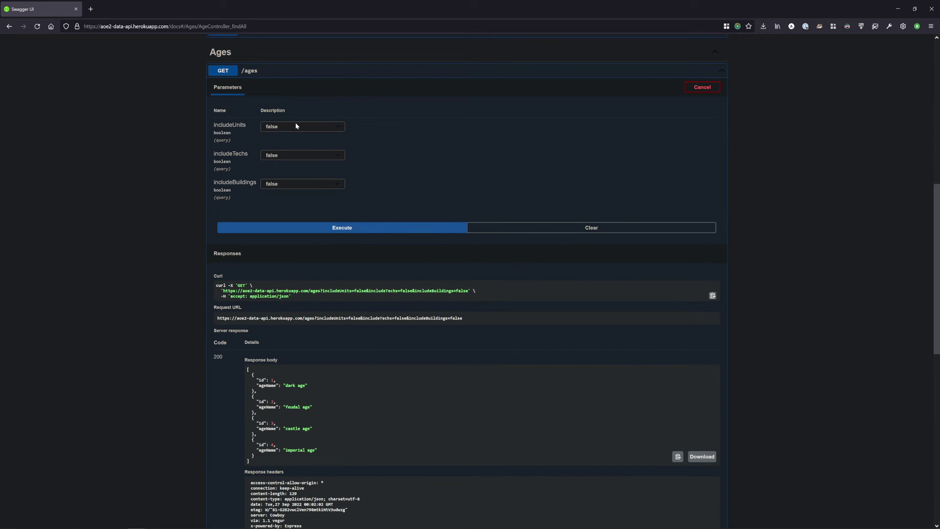
click(703, 87)
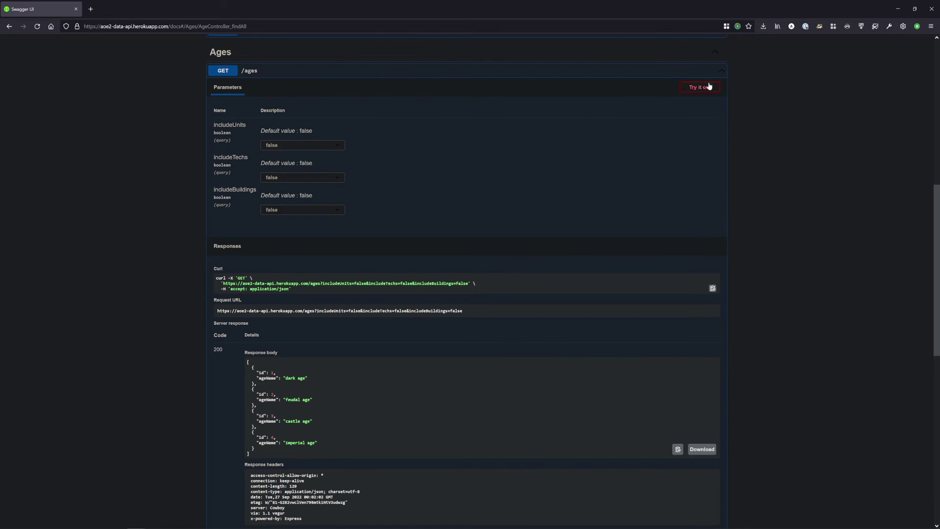
click(724, 71)
Step: Open GET /ages/byName/{name} for editing and enter the name 'dark age'
click(283, 244)
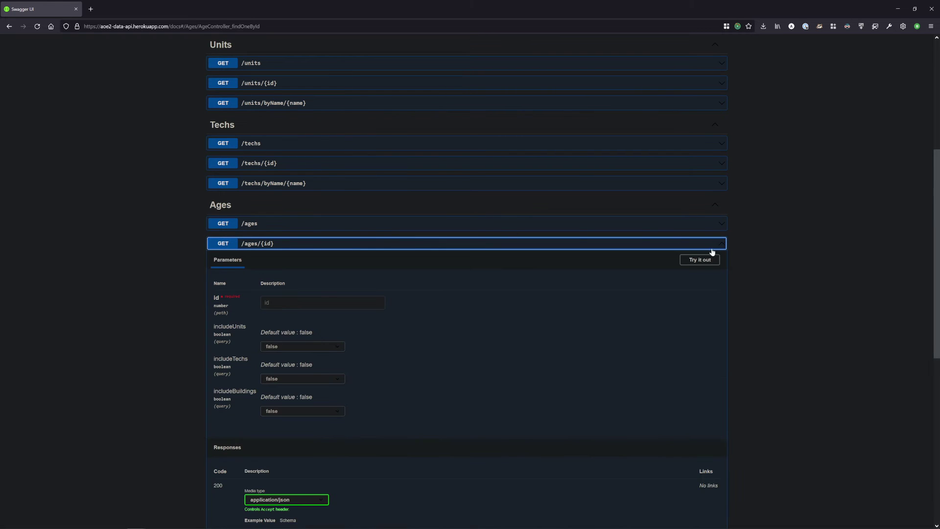
click(668, 247)
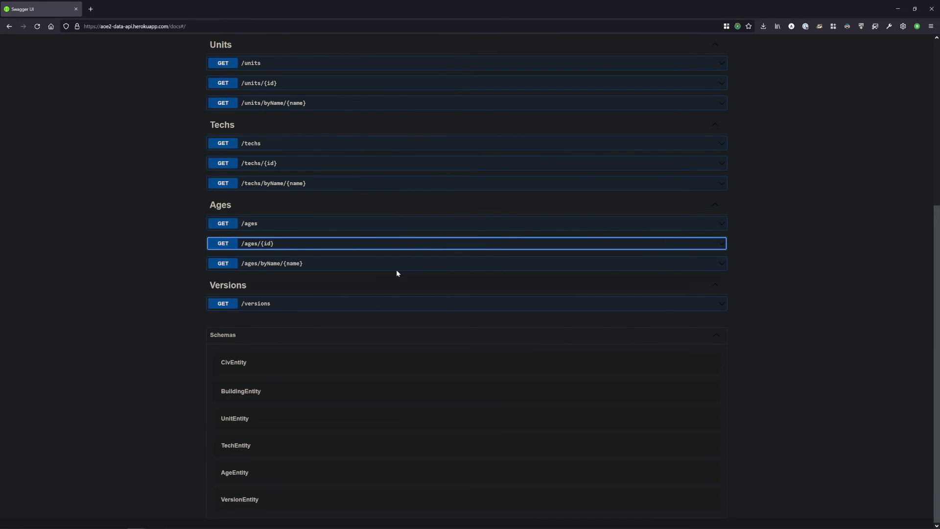
click(624, 263)
click(704, 282)
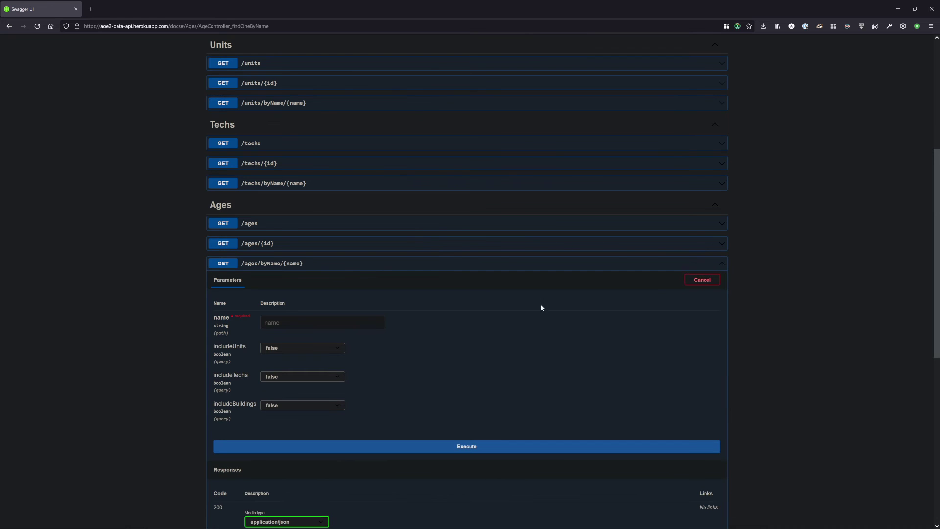
click(303, 322)
text(dark age)
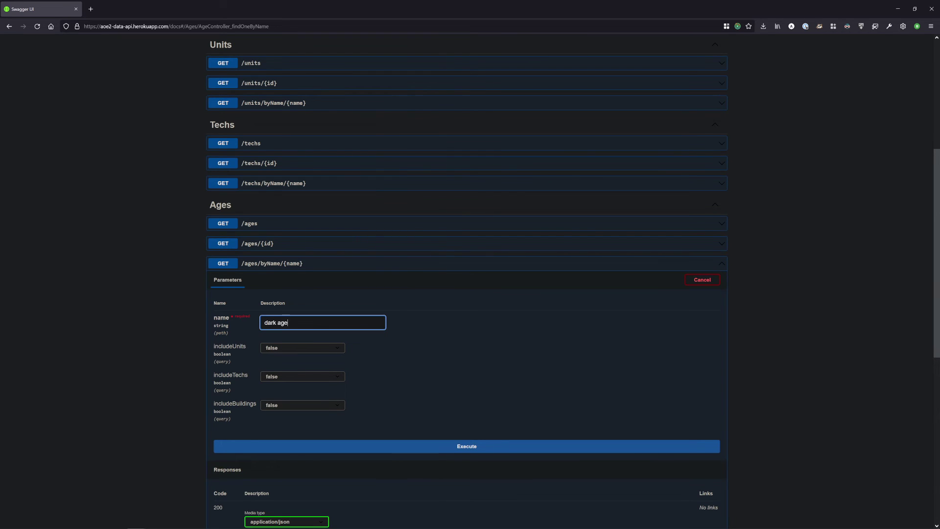
Step: Set includeUnits, includeTechs and includeBuildings to true and run the dark age lookup
scroll(386, 205, down, 4)
click(319, 156)
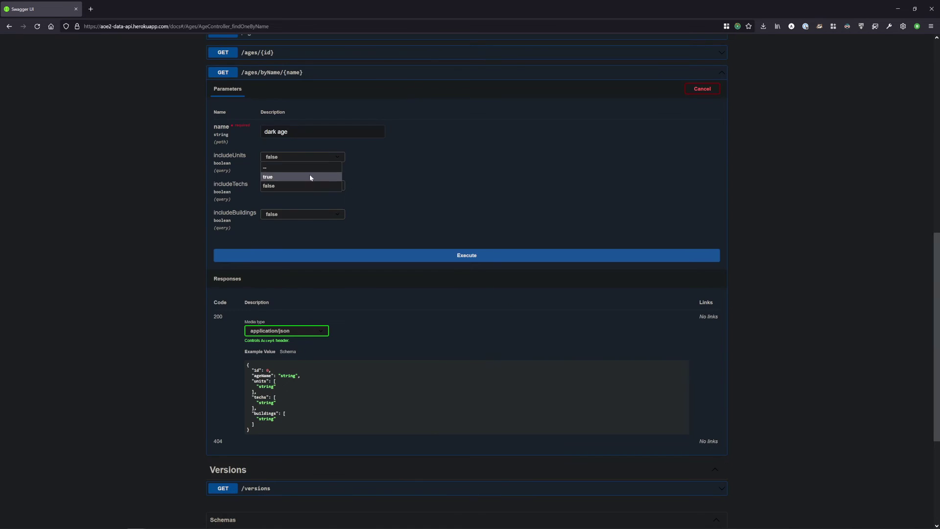
click(309, 175)
click(302, 185)
click(290, 207)
click(290, 216)
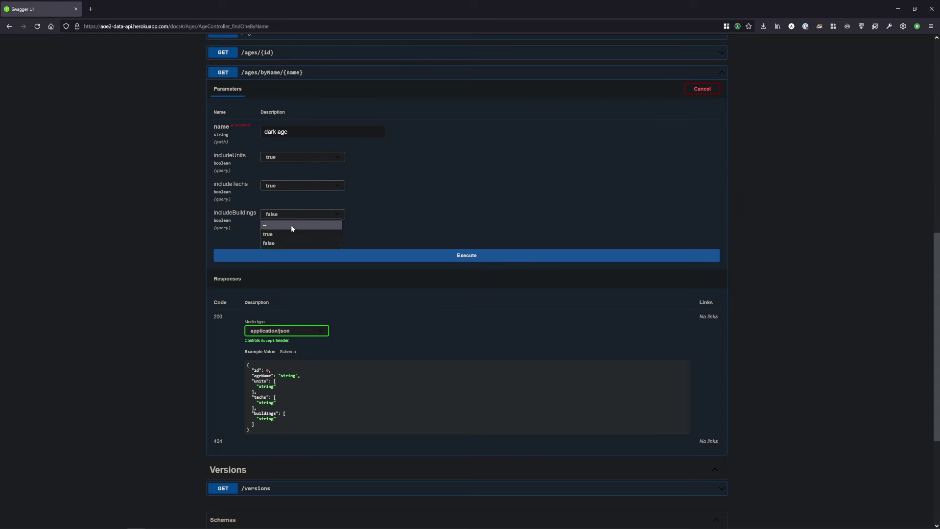
click(289, 234)
click(302, 259)
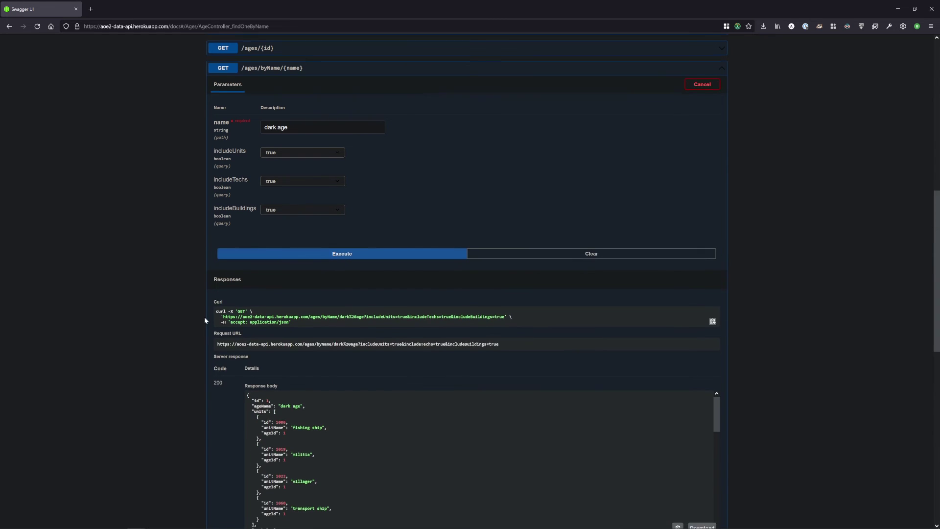
Step: Browse the villager, loom and barracks results, then clear them and leave try-out mode
scroll(231, 252, down, 3)
scroll(337, 273, down, 3)
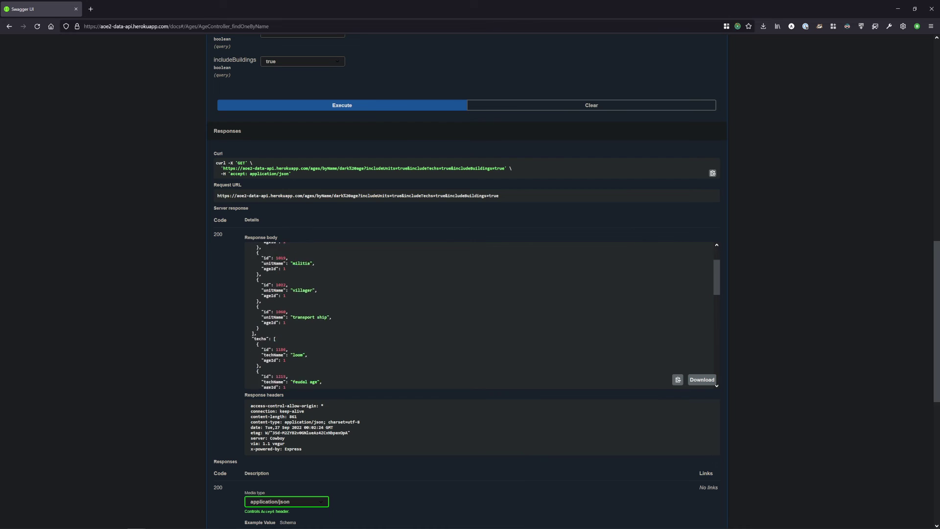
scroll(301, 281, up, 2)
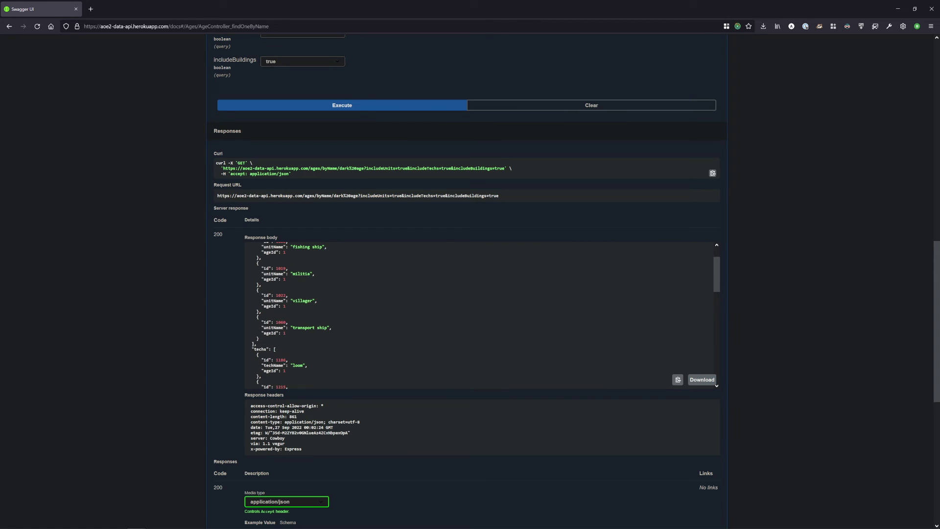
scroll(362, 309, down, 3)
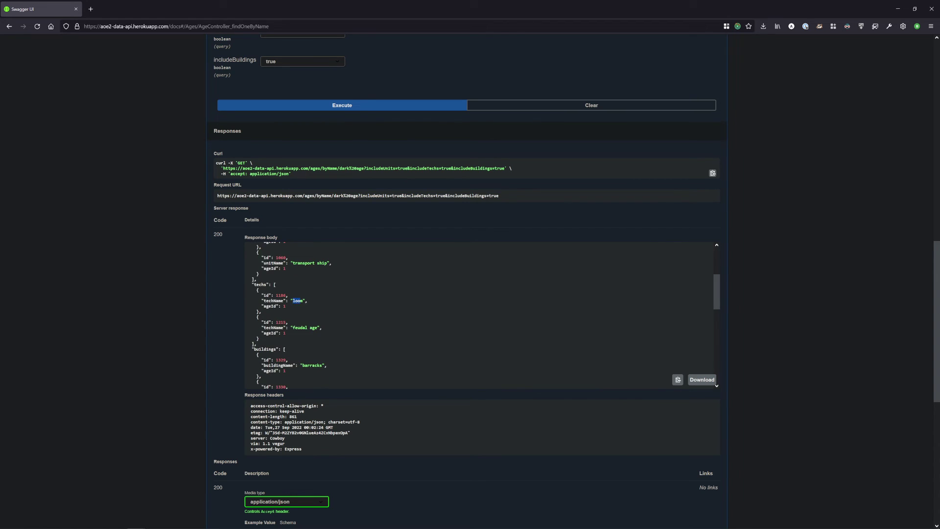
scroll(335, 316, down, 5)
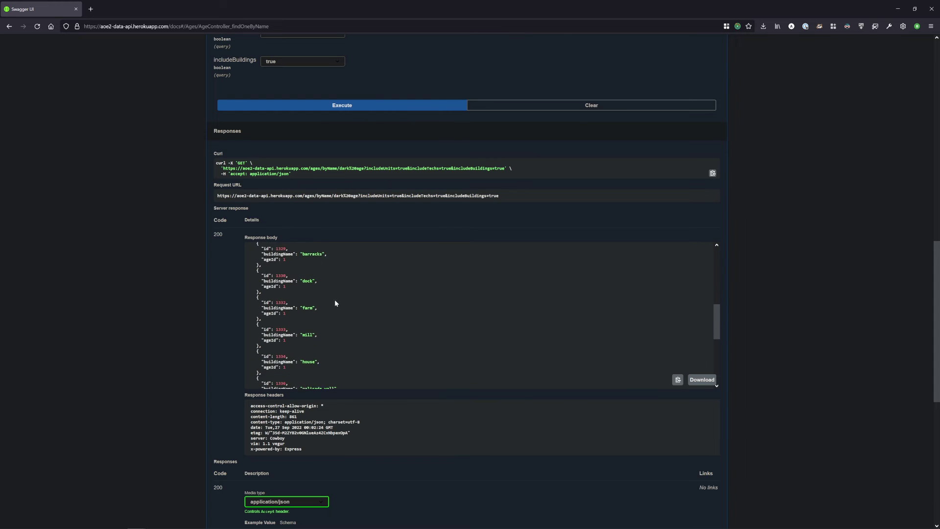
scroll(313, 323, down, 6)
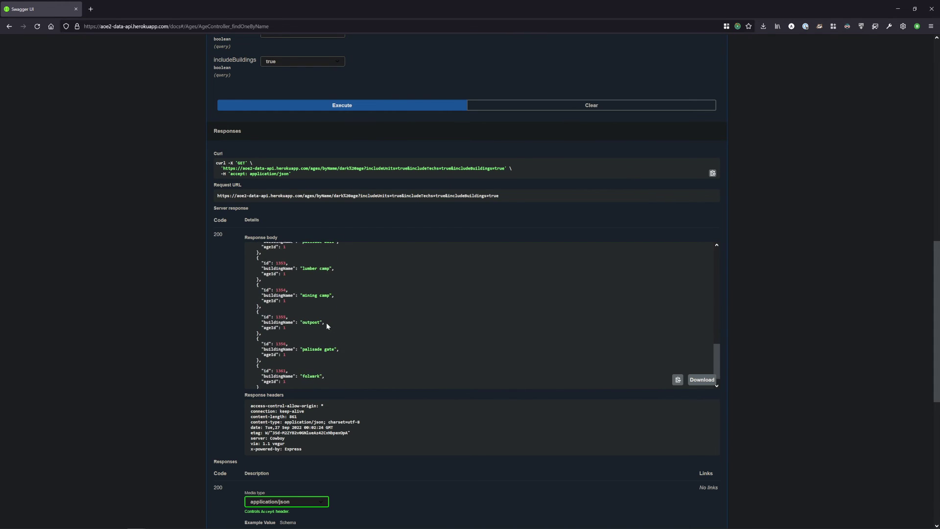
scroll(380, 324, up, 3)
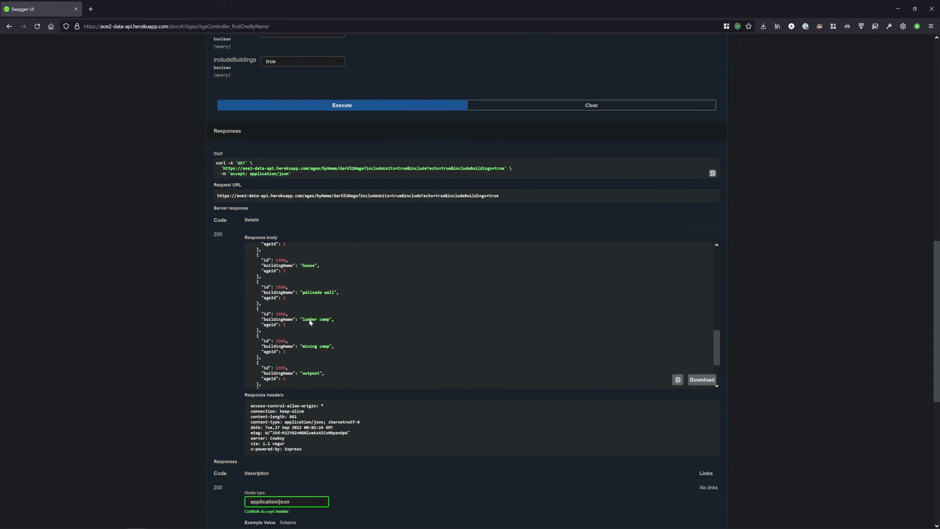
scroll(537, 262, up, 3)
click(538, 262)
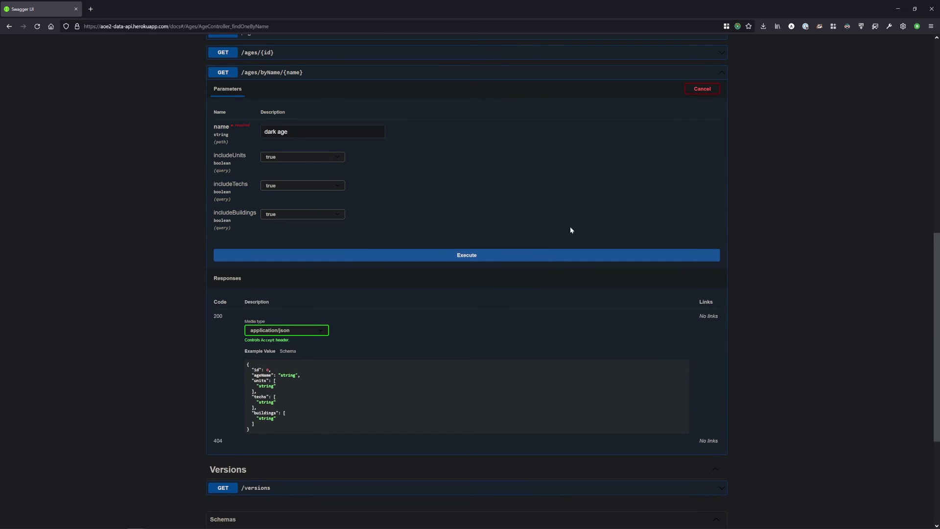
click(702, 90)
scroll(671, 140, up, 2)
click(721, 151)
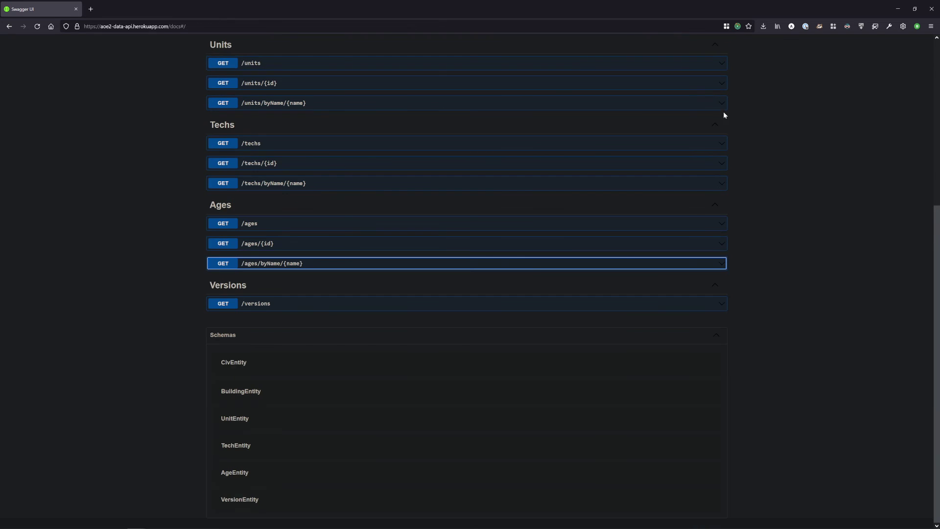
click(477, 303)
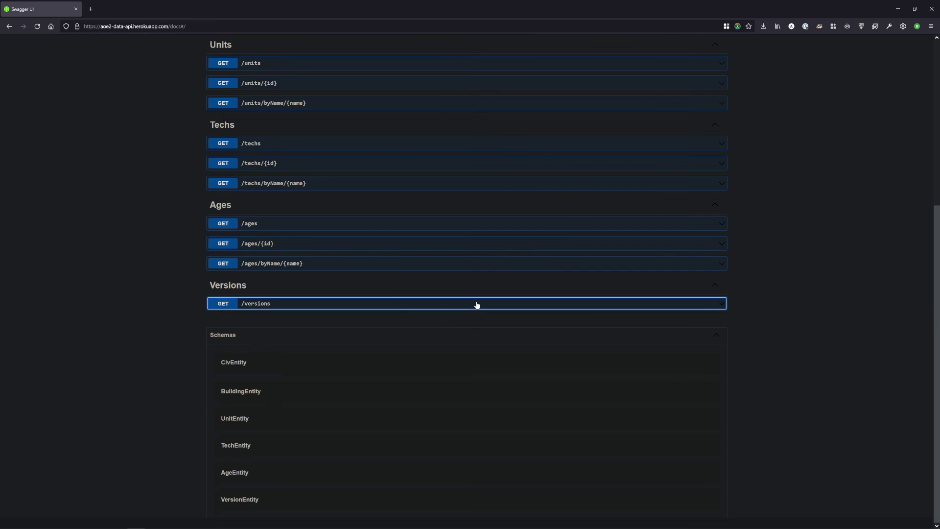
scroll(630, 254, down, 2)
click(700, 244)
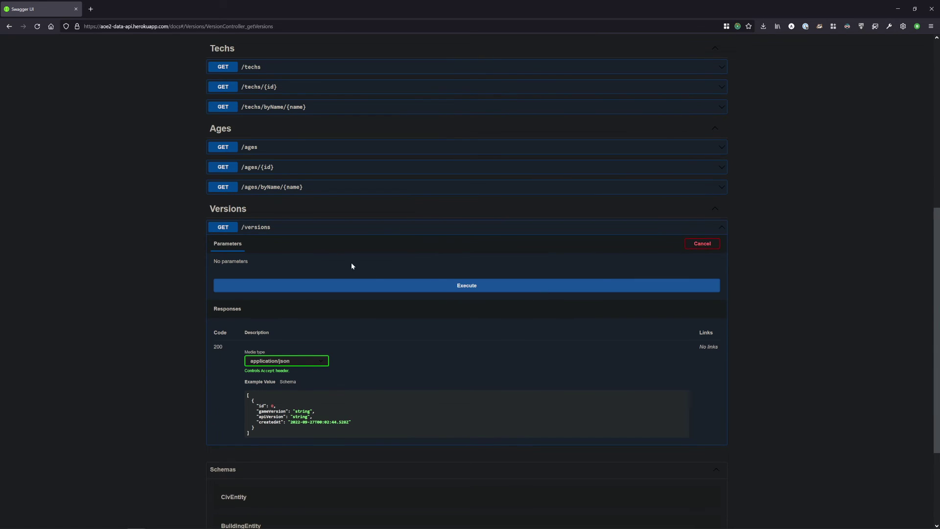
scroll(309, 219, down, 2)
click(315, 212)
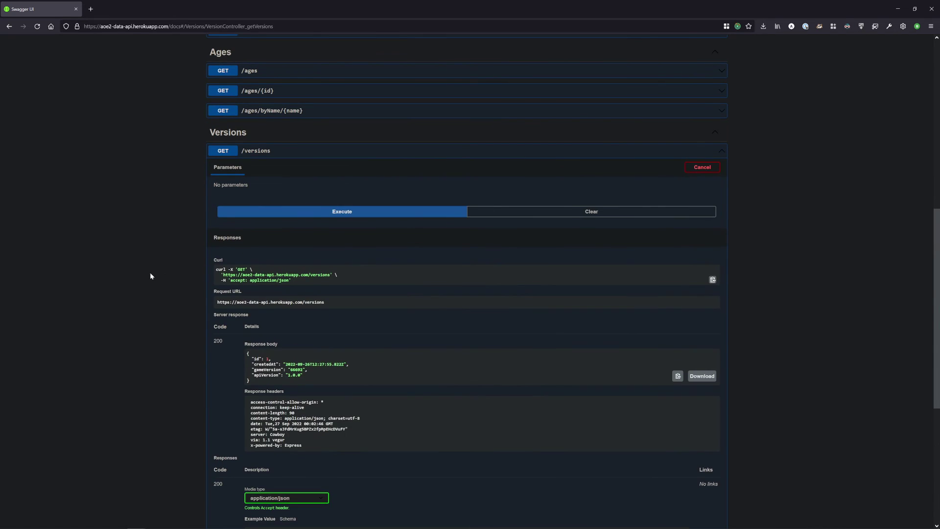
scroll(150, 272, down, 5)
scroll(201, 262, up, 2)
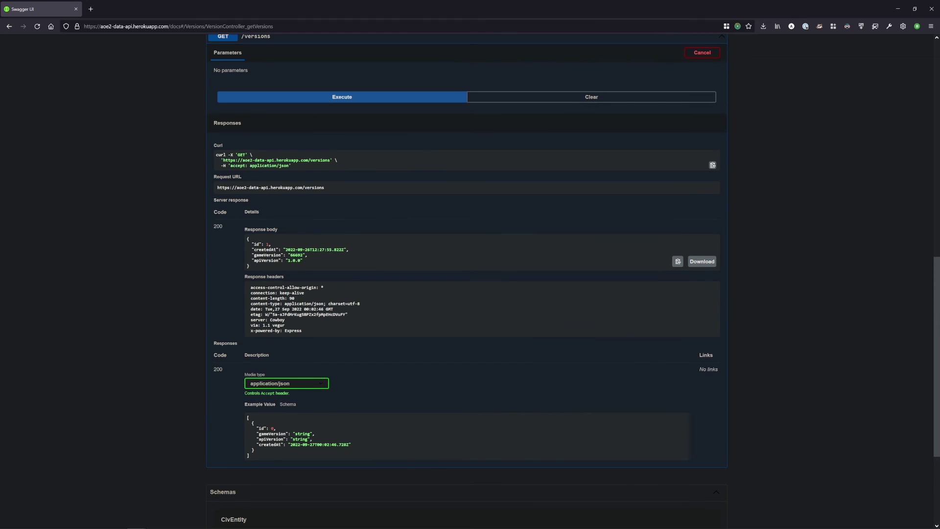
drag(254, 255, 322, 256)
drag(254, 261, 325, 263)
click(302, 267)
double_click(296, 256)
drag(308, 255, 234, 240)
click(234, 240)
drag(265, 270, 248, 244)
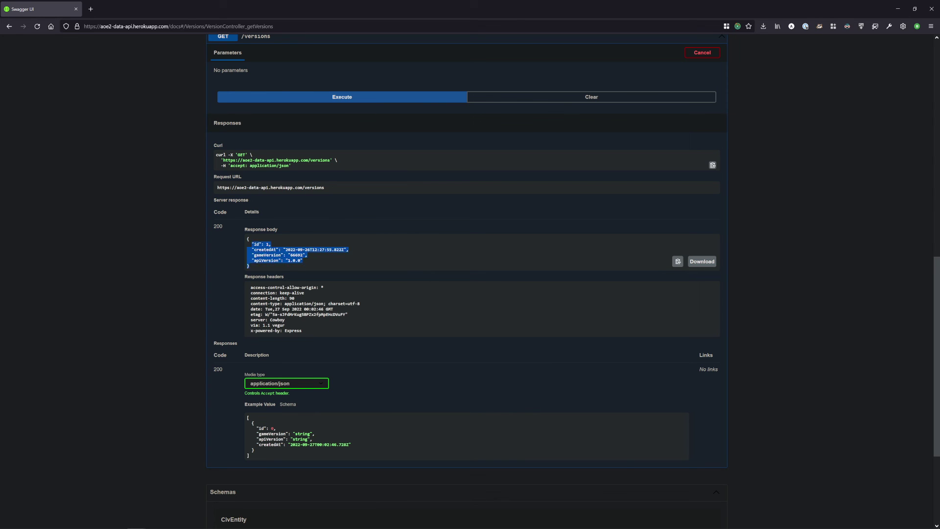
click(338, 259)
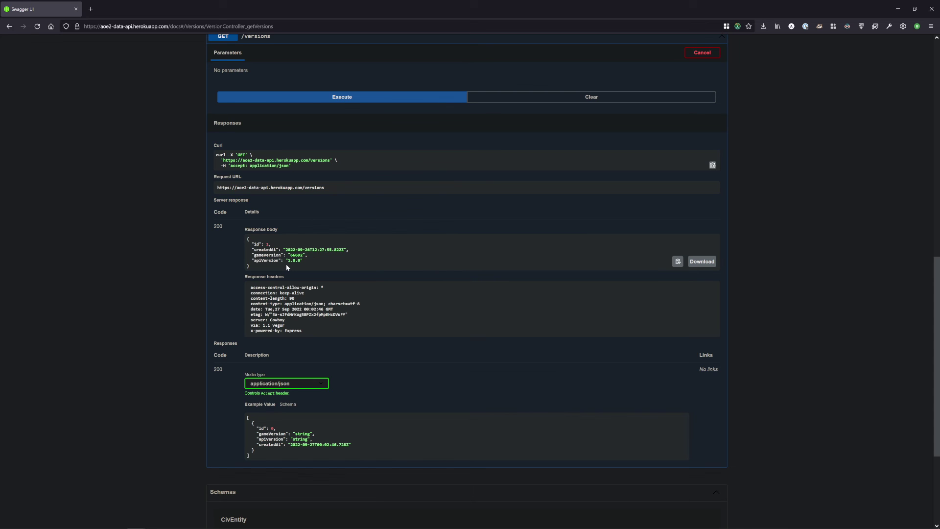
drag(277, 269, 248, 244)
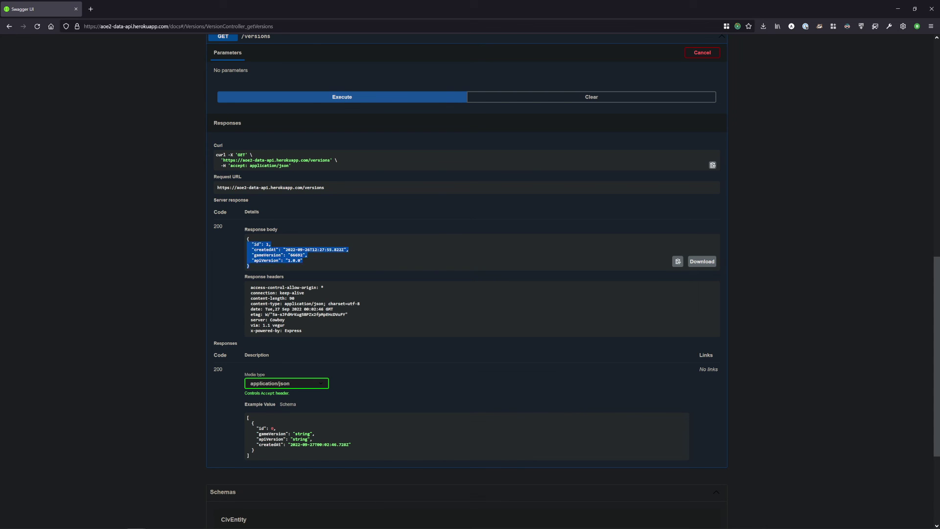
click(349, 244)
scroll(327, 270, down, 2)
scroll(740, 214, up, 4)
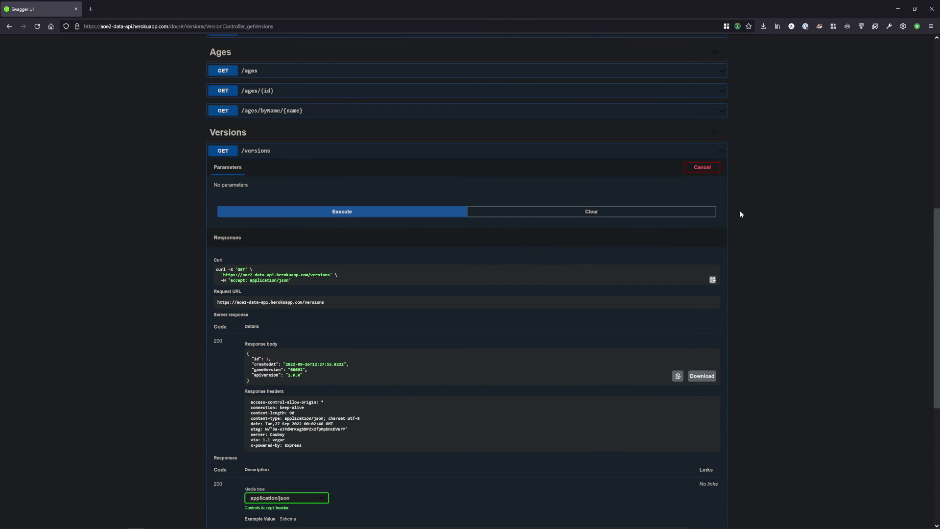
click(703, 168)
click(716, 151)
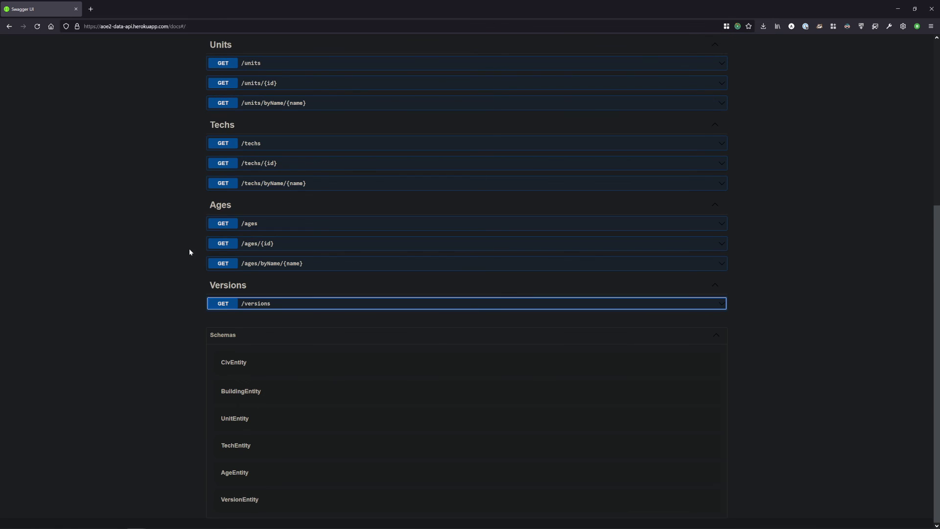
scroll(188, 275, up, 5)
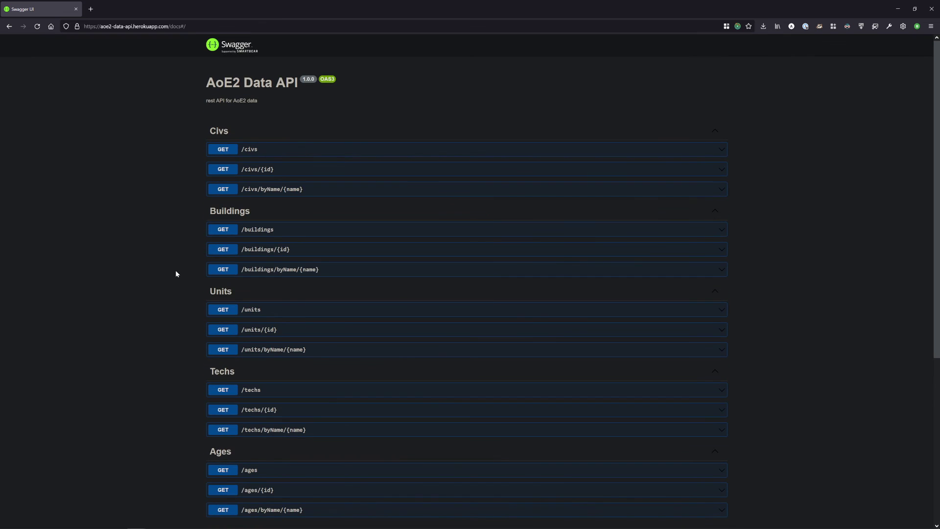
scroll(168, 277, down, 2)
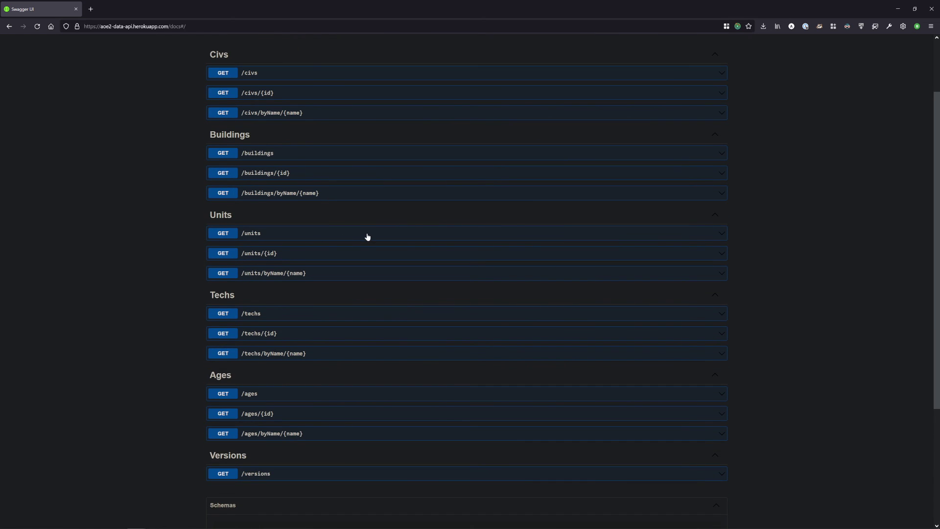
click(338, 273)
click(714, 294)
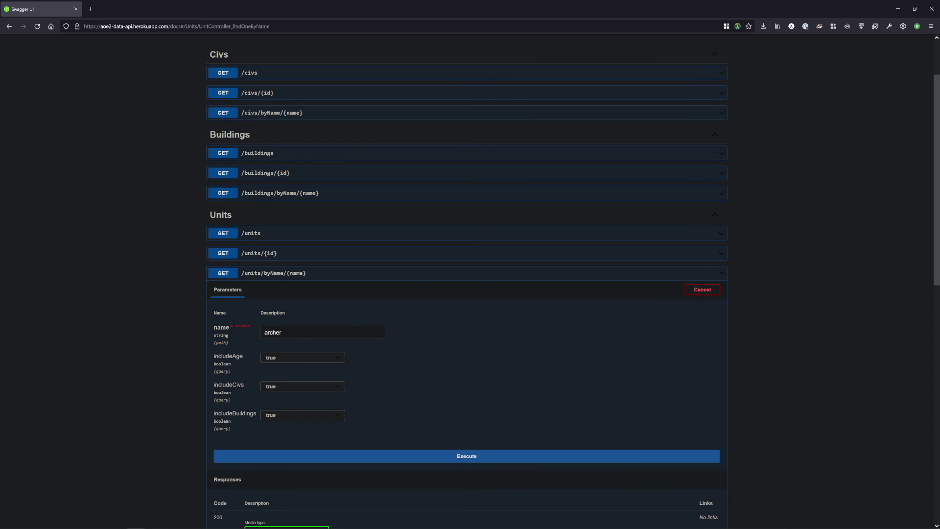
scroll(410, 351, down, 3)
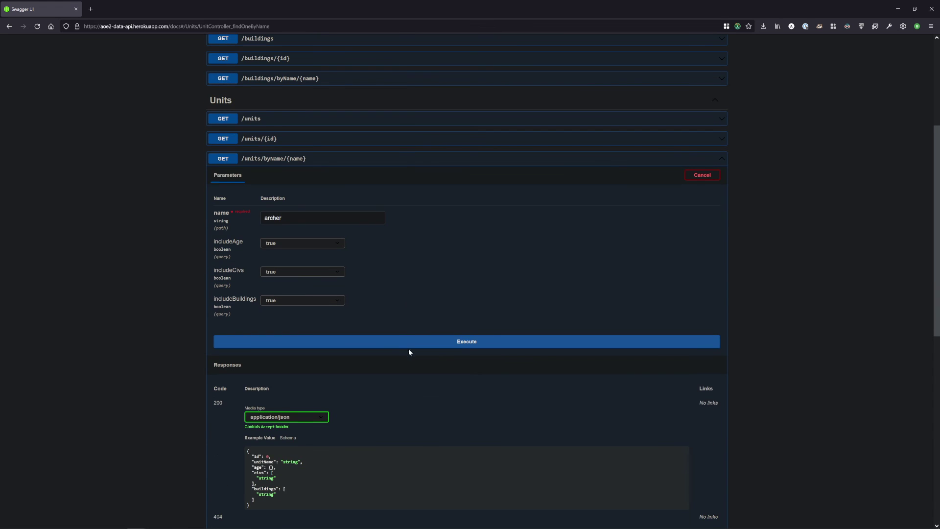
click(319, 248)
click(306, 272)
click(306, 272)
click(302, 302)
click(300, 300)
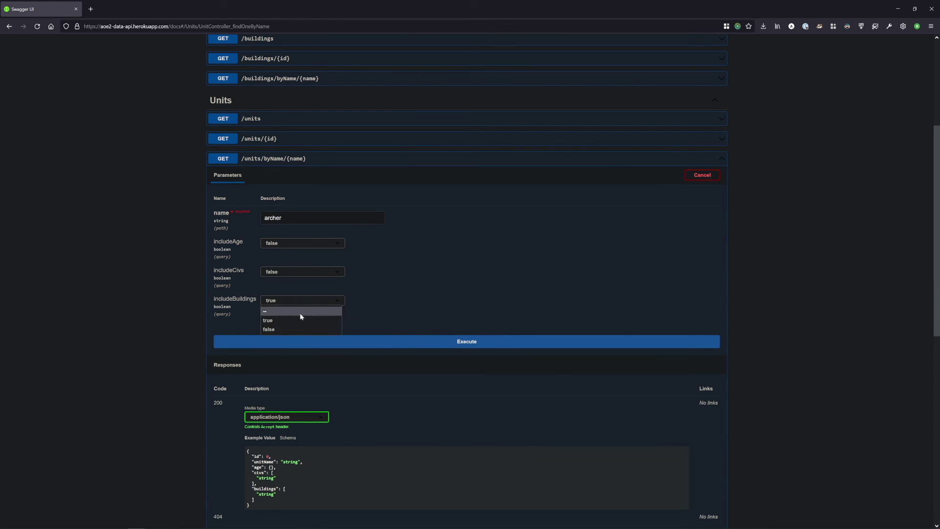
click(301, 329)
click(341, 341)
scroll(207, 318, down, 6)
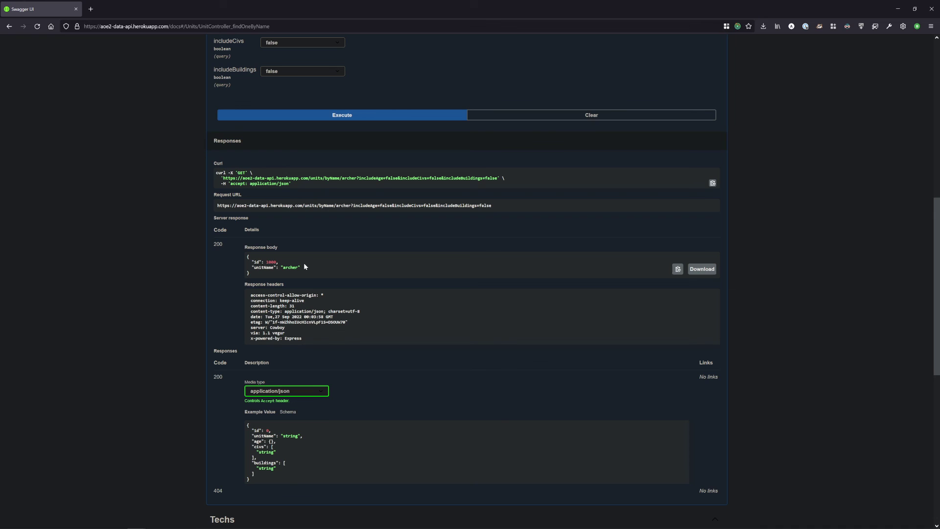
drag(301, 263, 248, 268)
click(328, 271)
scroll(328, 271, up, 2)
click(515, 226)
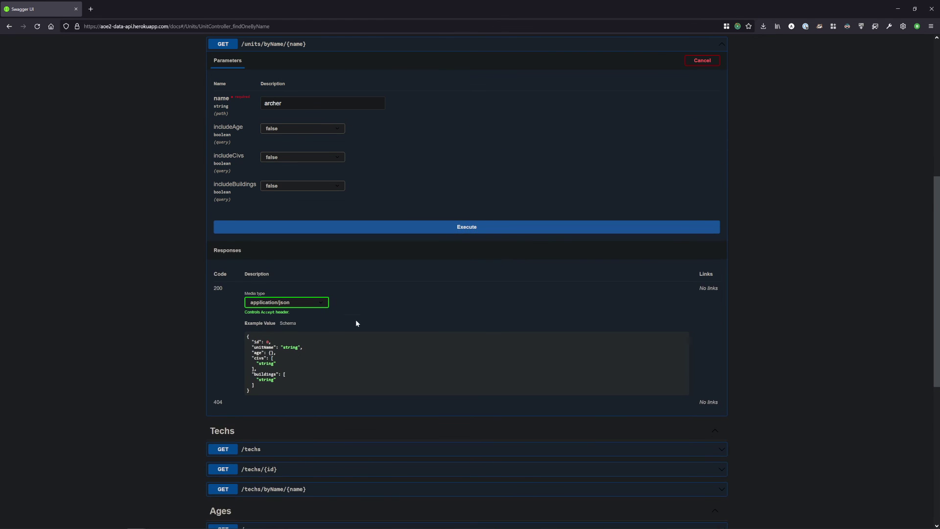
scroll(611, 235, up, 2)
click(705, 171)
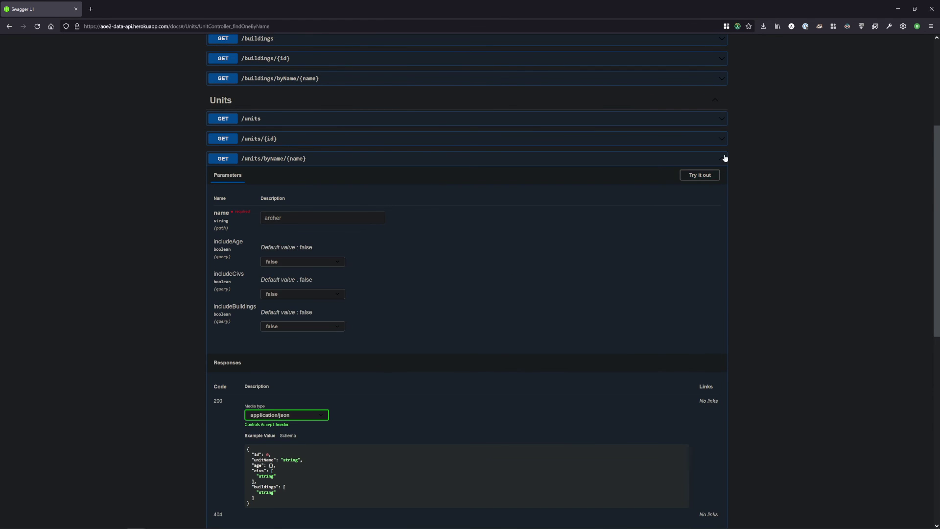
click(725, 158)
scroll(164, 206, down, 2)
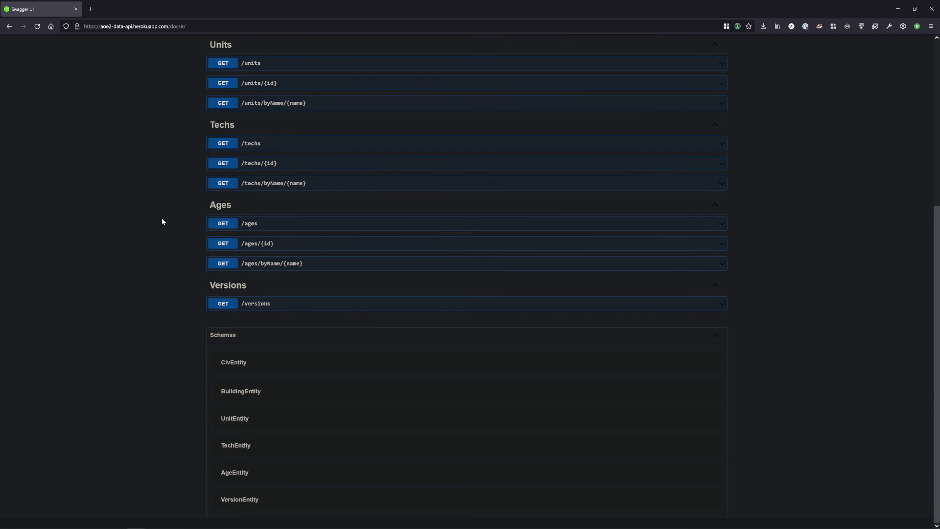
scroll(163, 221, up, 5)
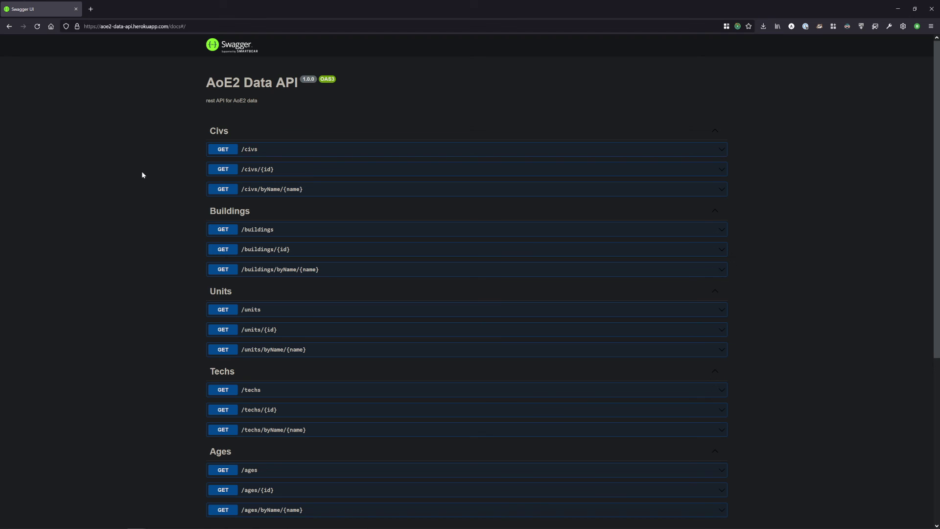
scroll(165, 173, down, 5)
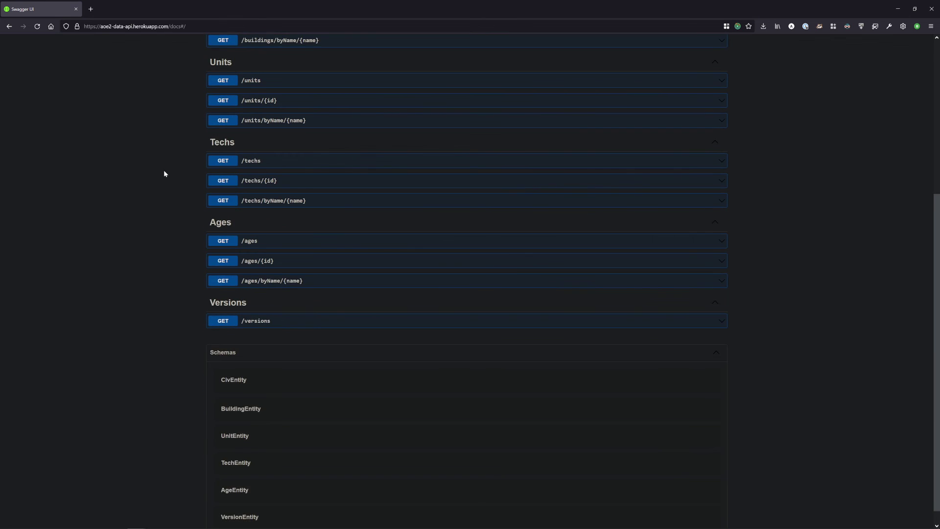
scroll(172, 186, up, 5)
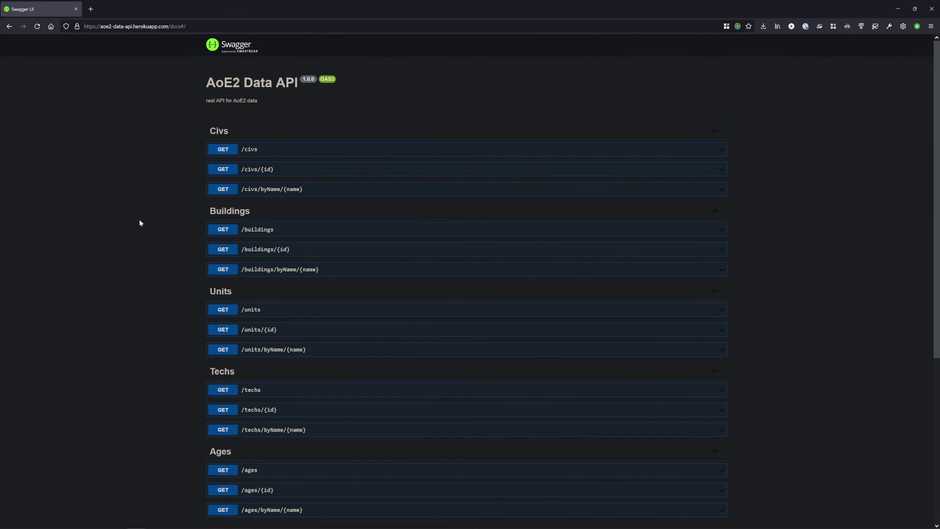